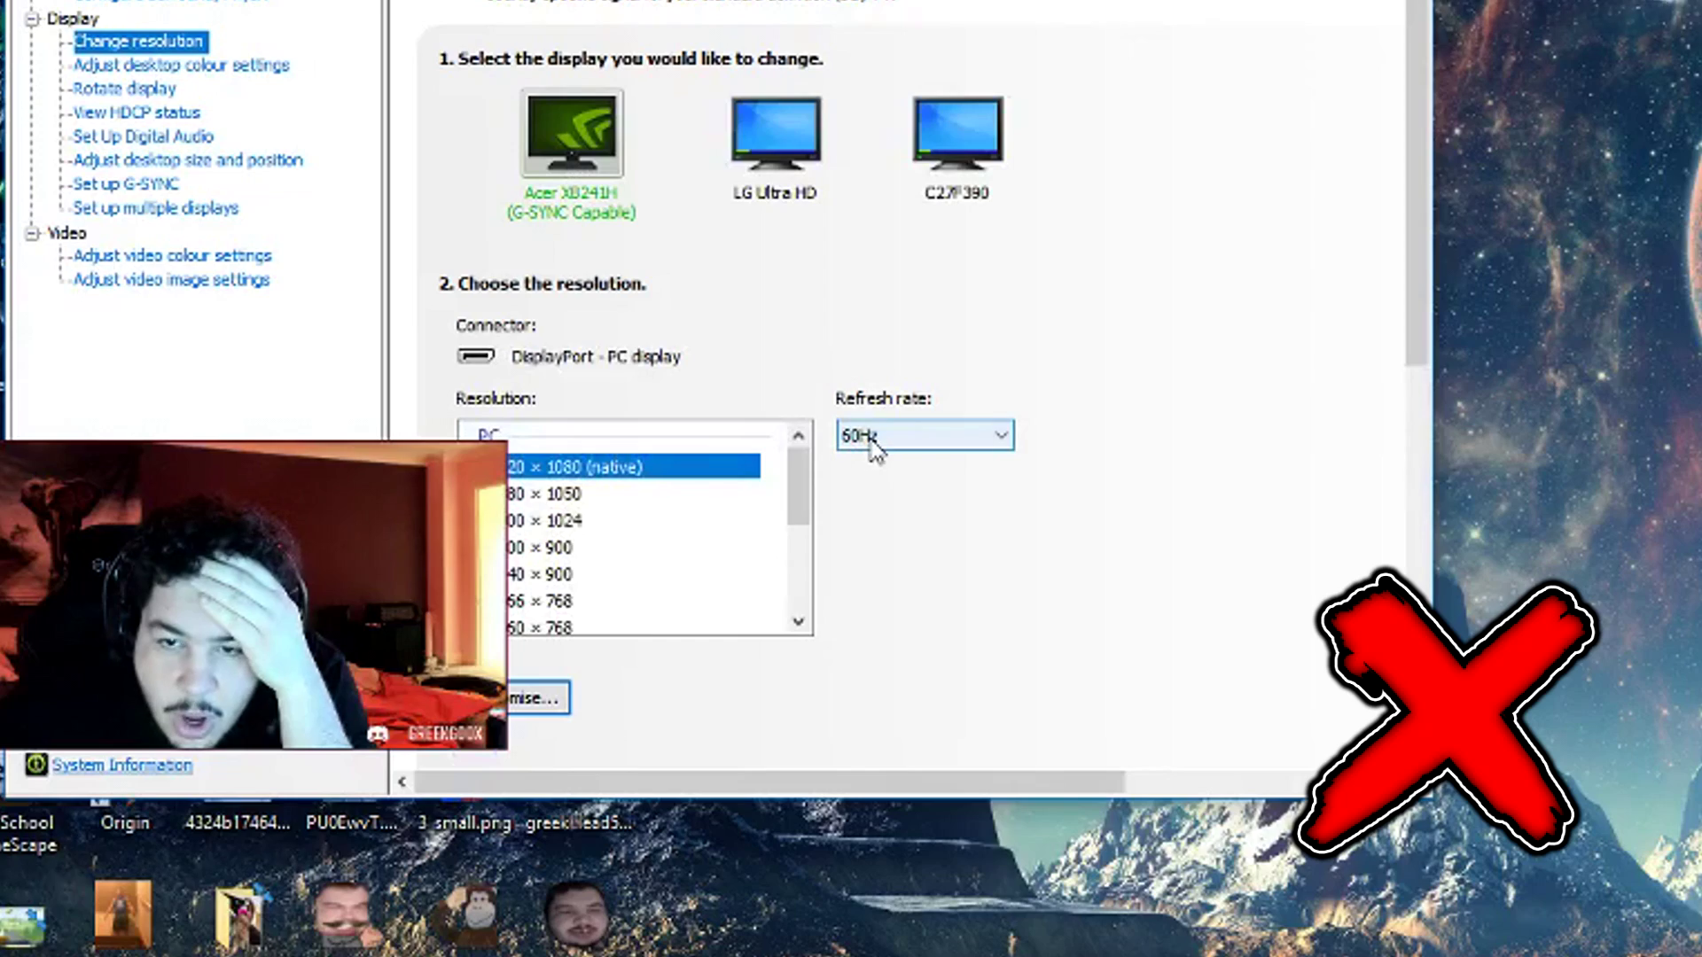
Go to Settings > System > Display and keep the resolution at 1920 × 1080 (Recommended).
left_click(871, 439)
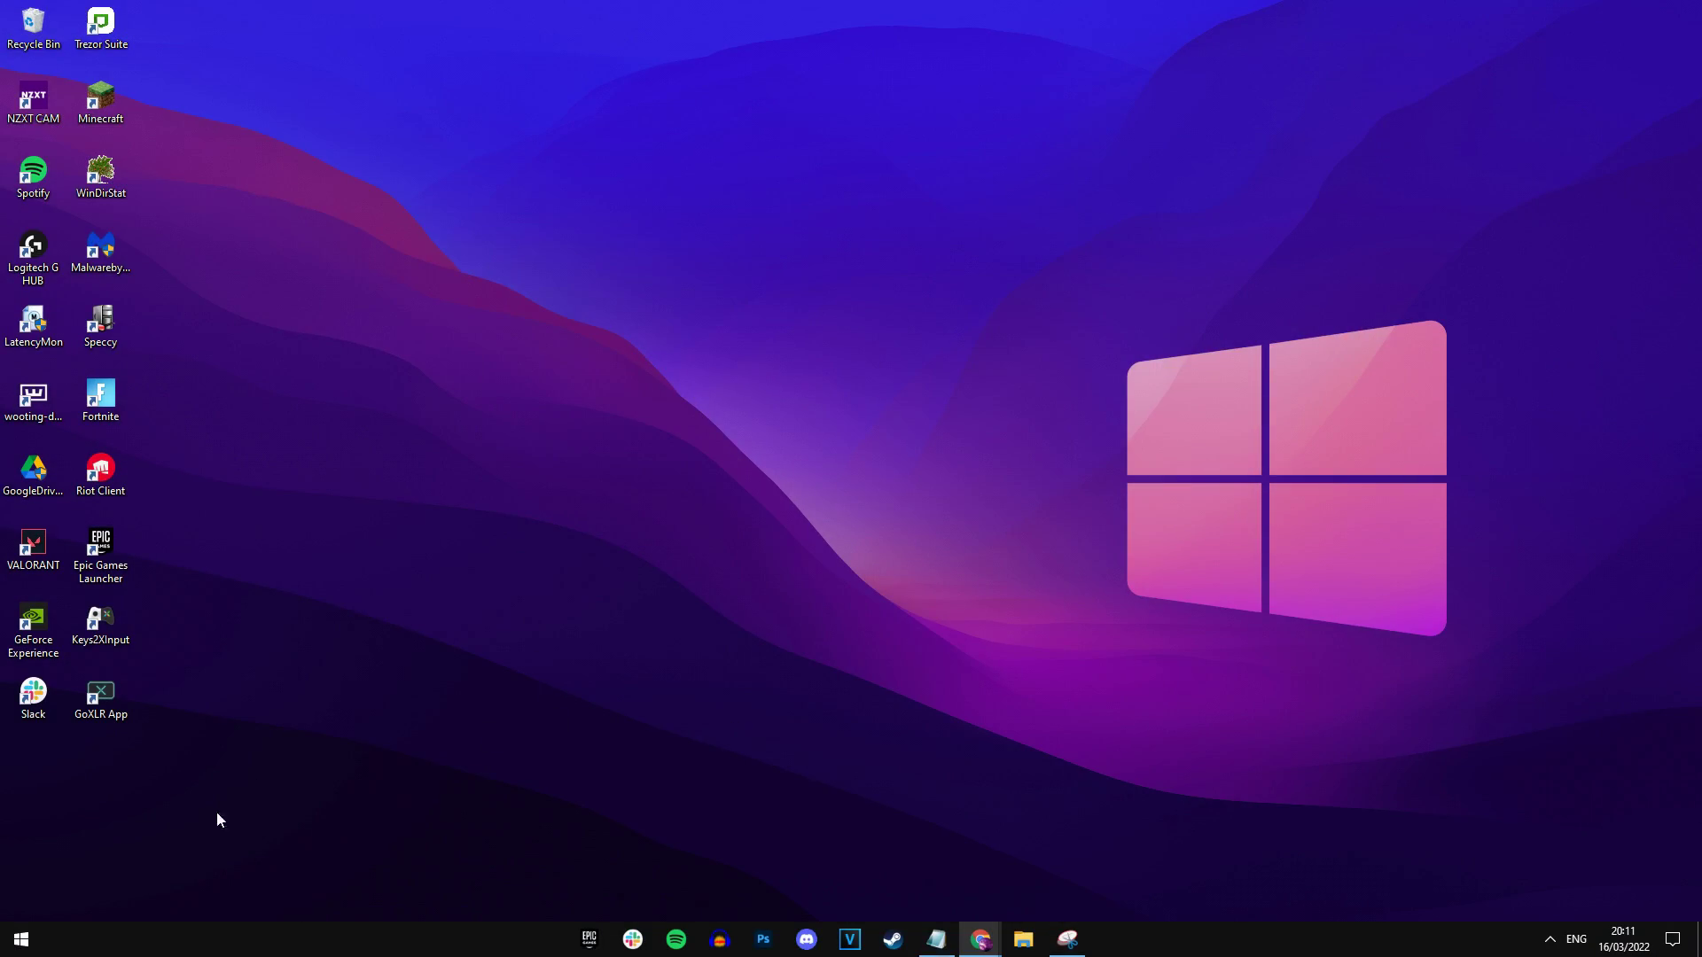
left_click(20, 938)
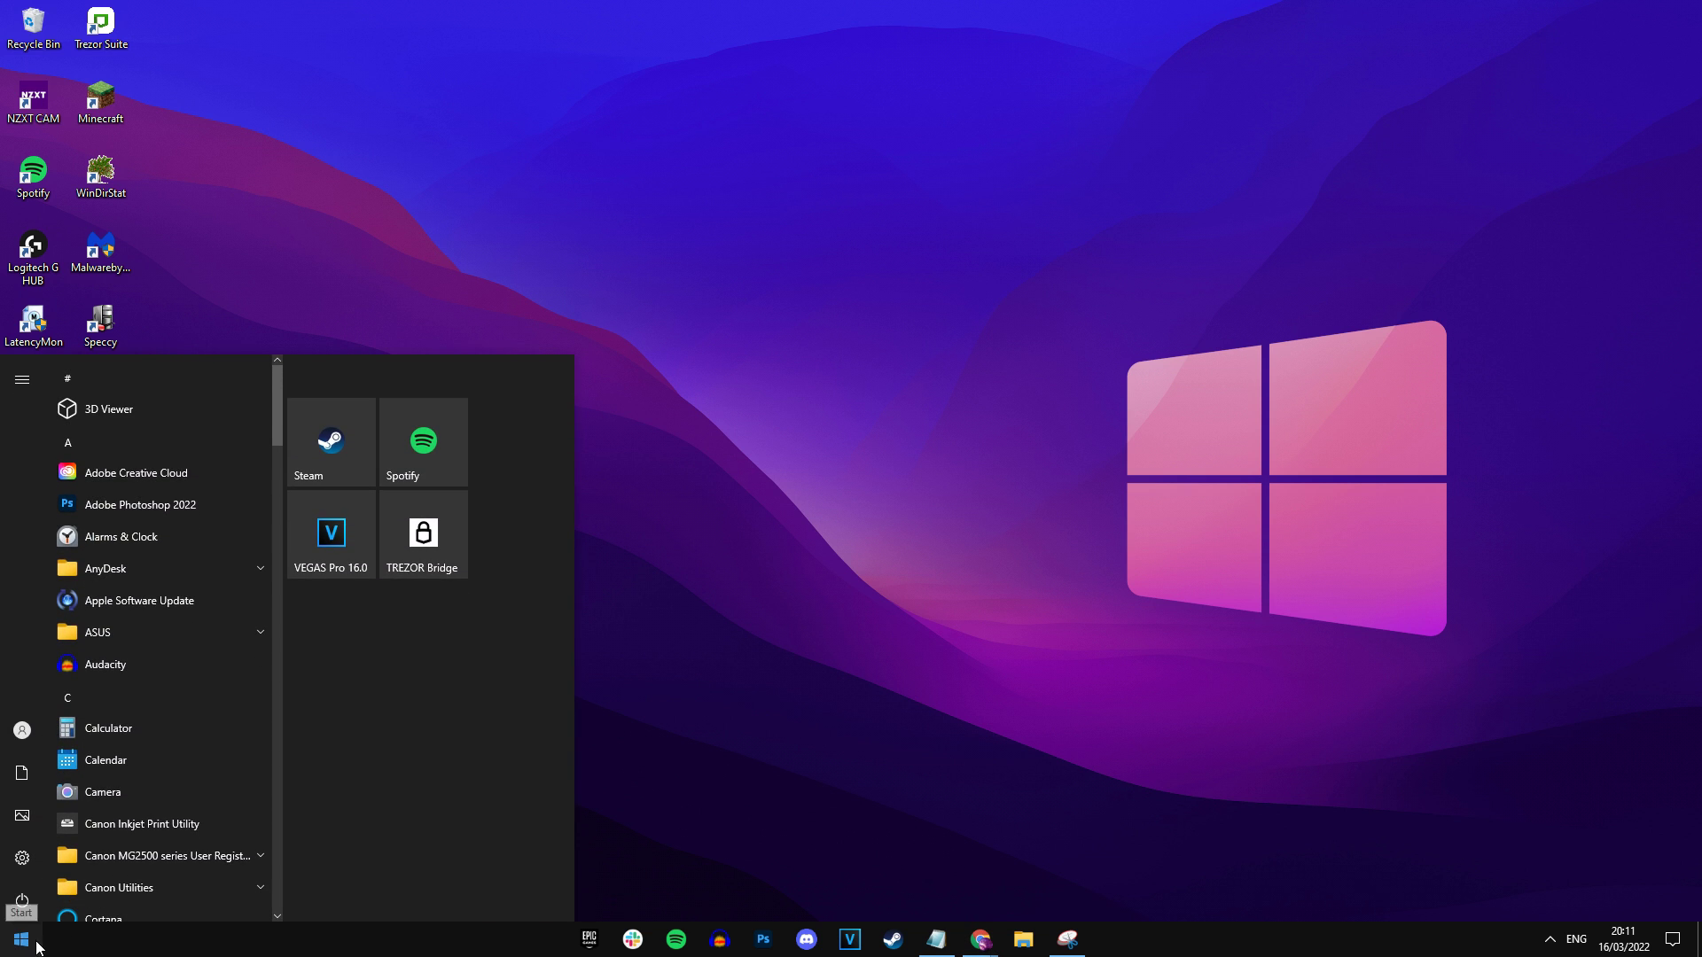
left_click(23, 858)
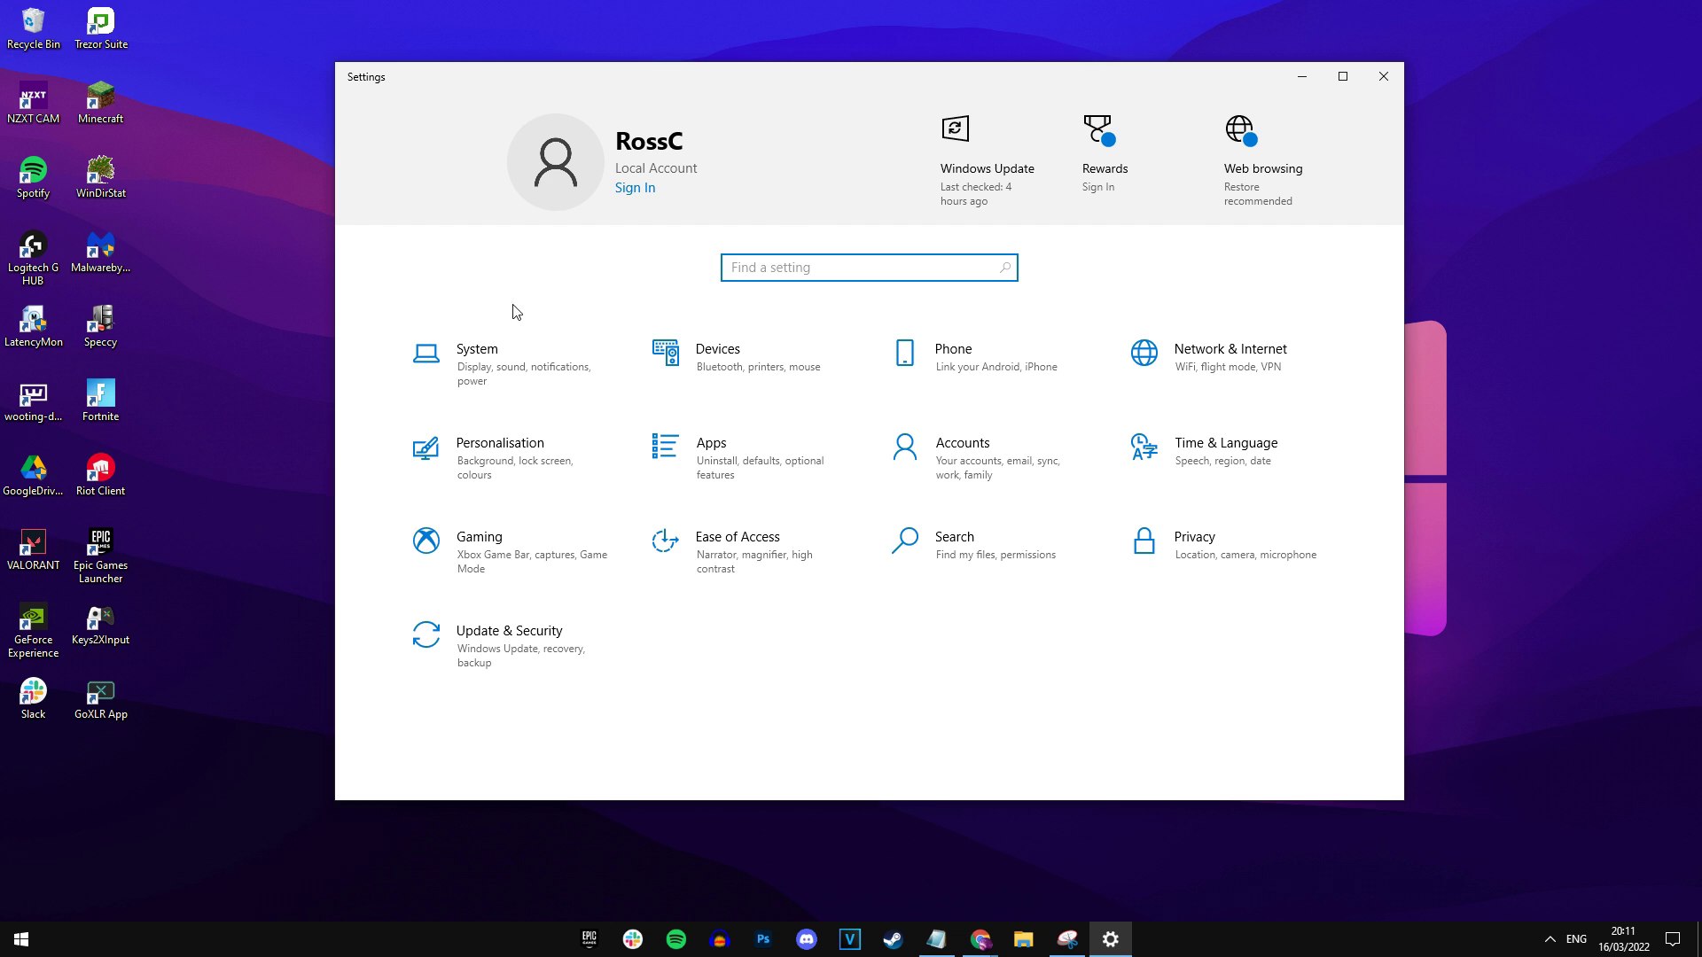
left_click(530, 370)
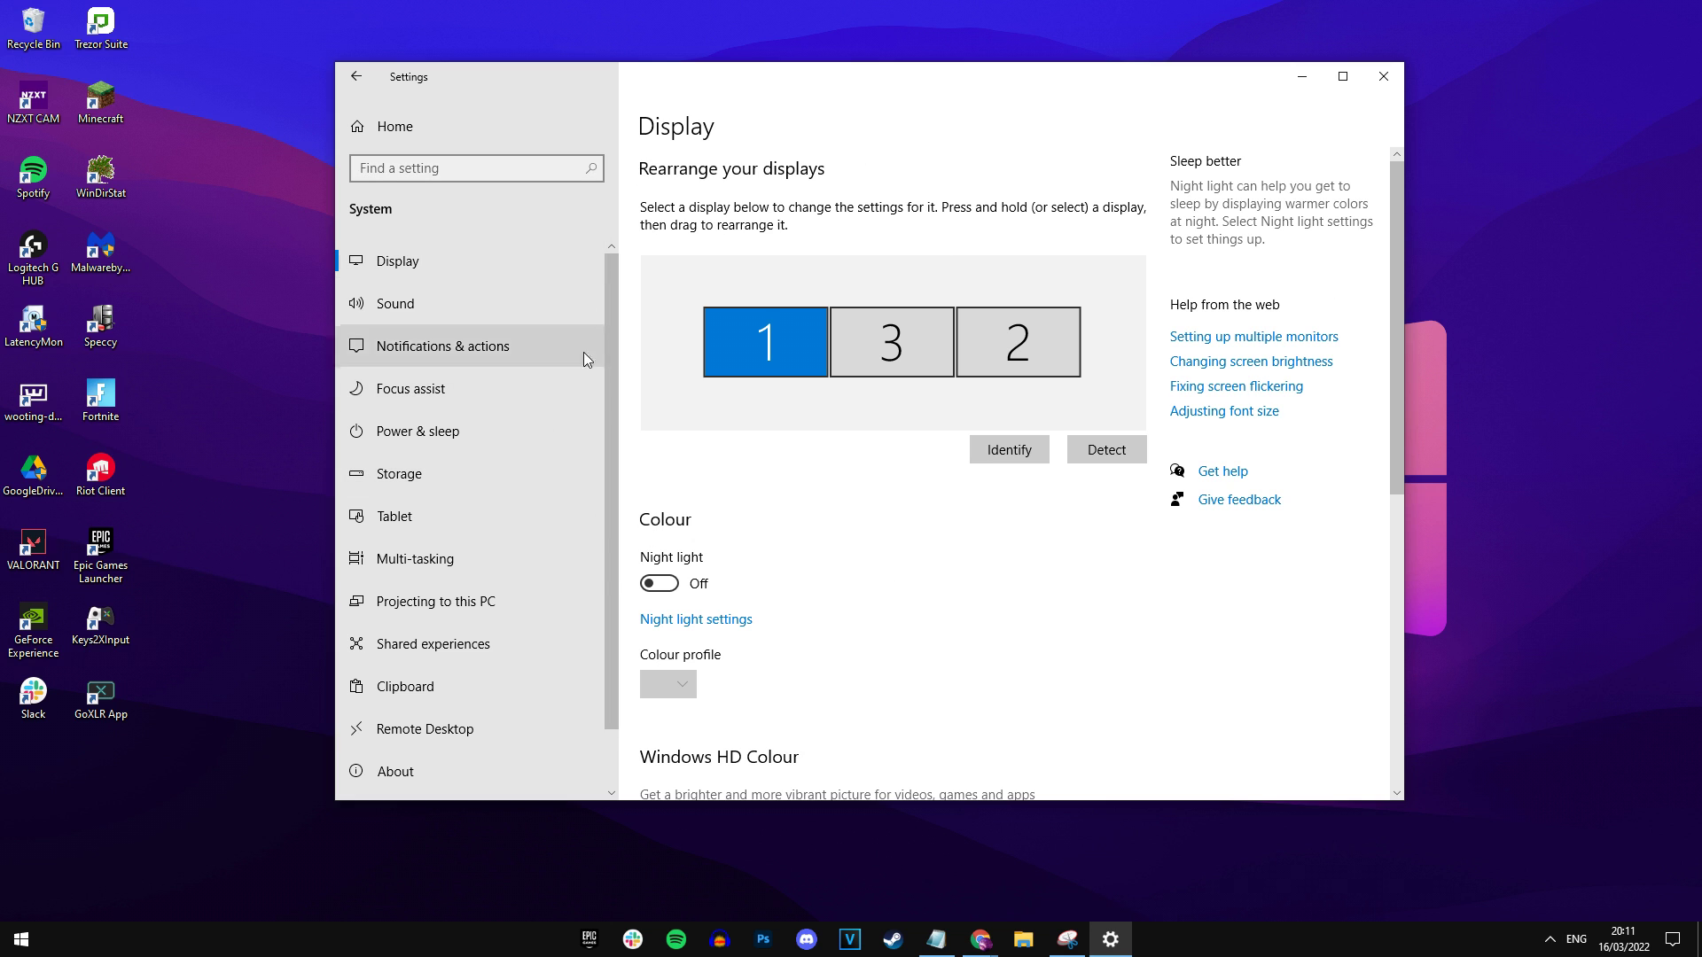
scroll(1100, 340, "down", 10)
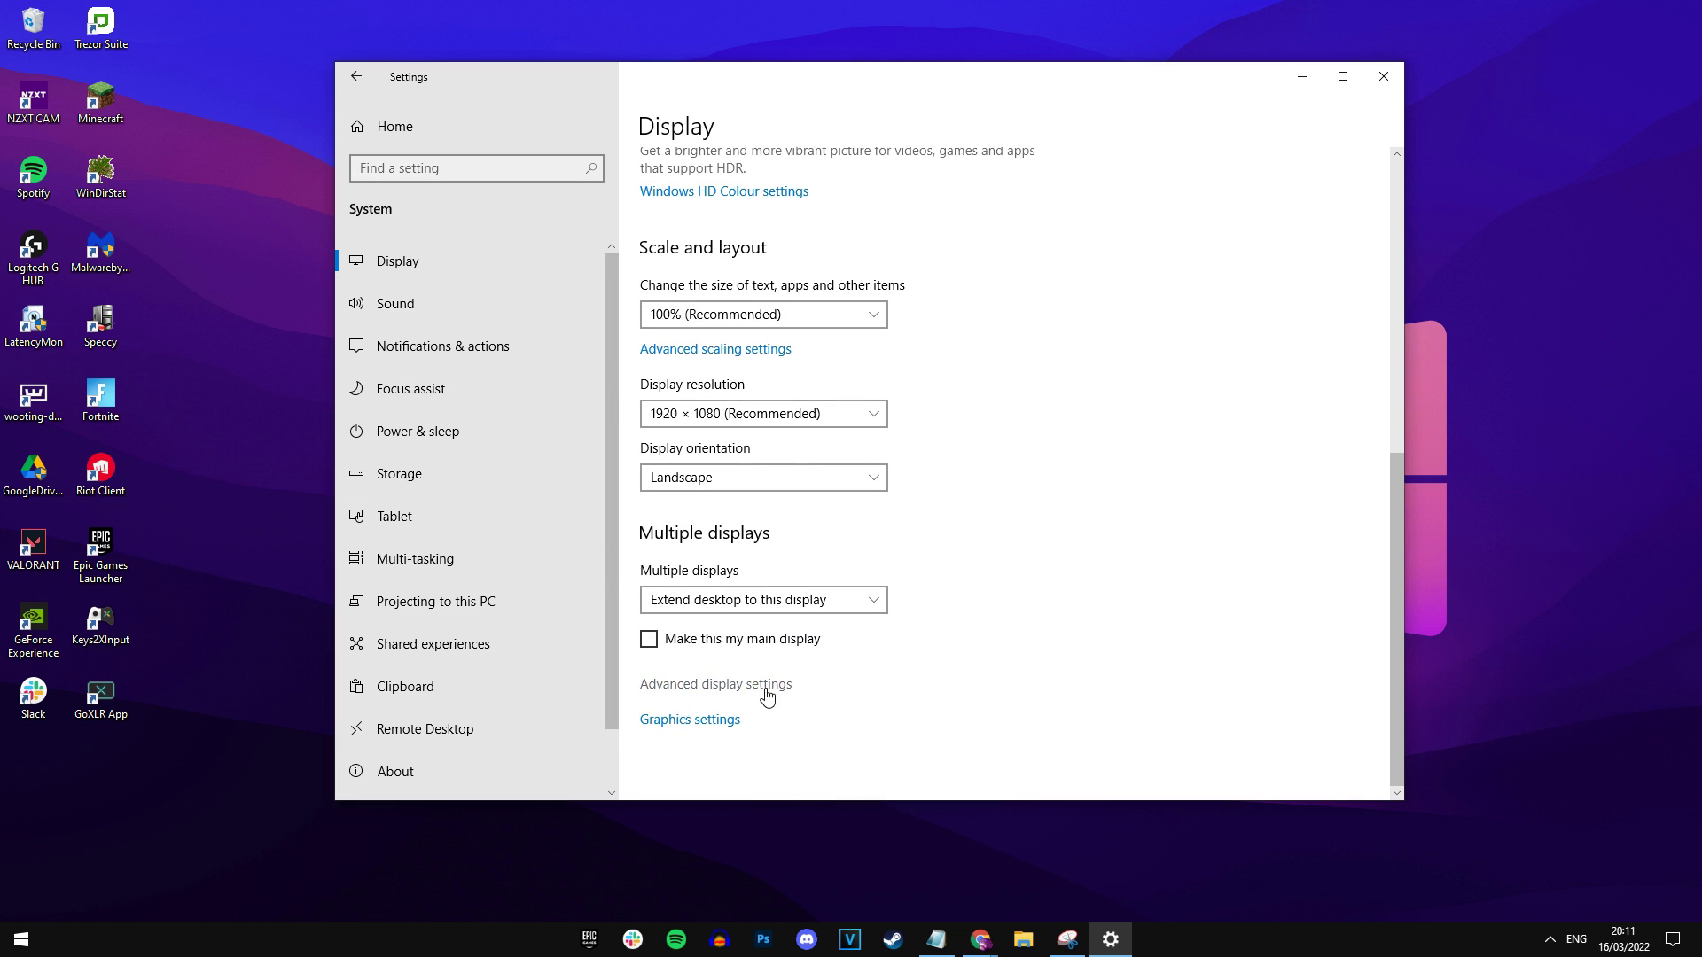
left_click(767, 413)
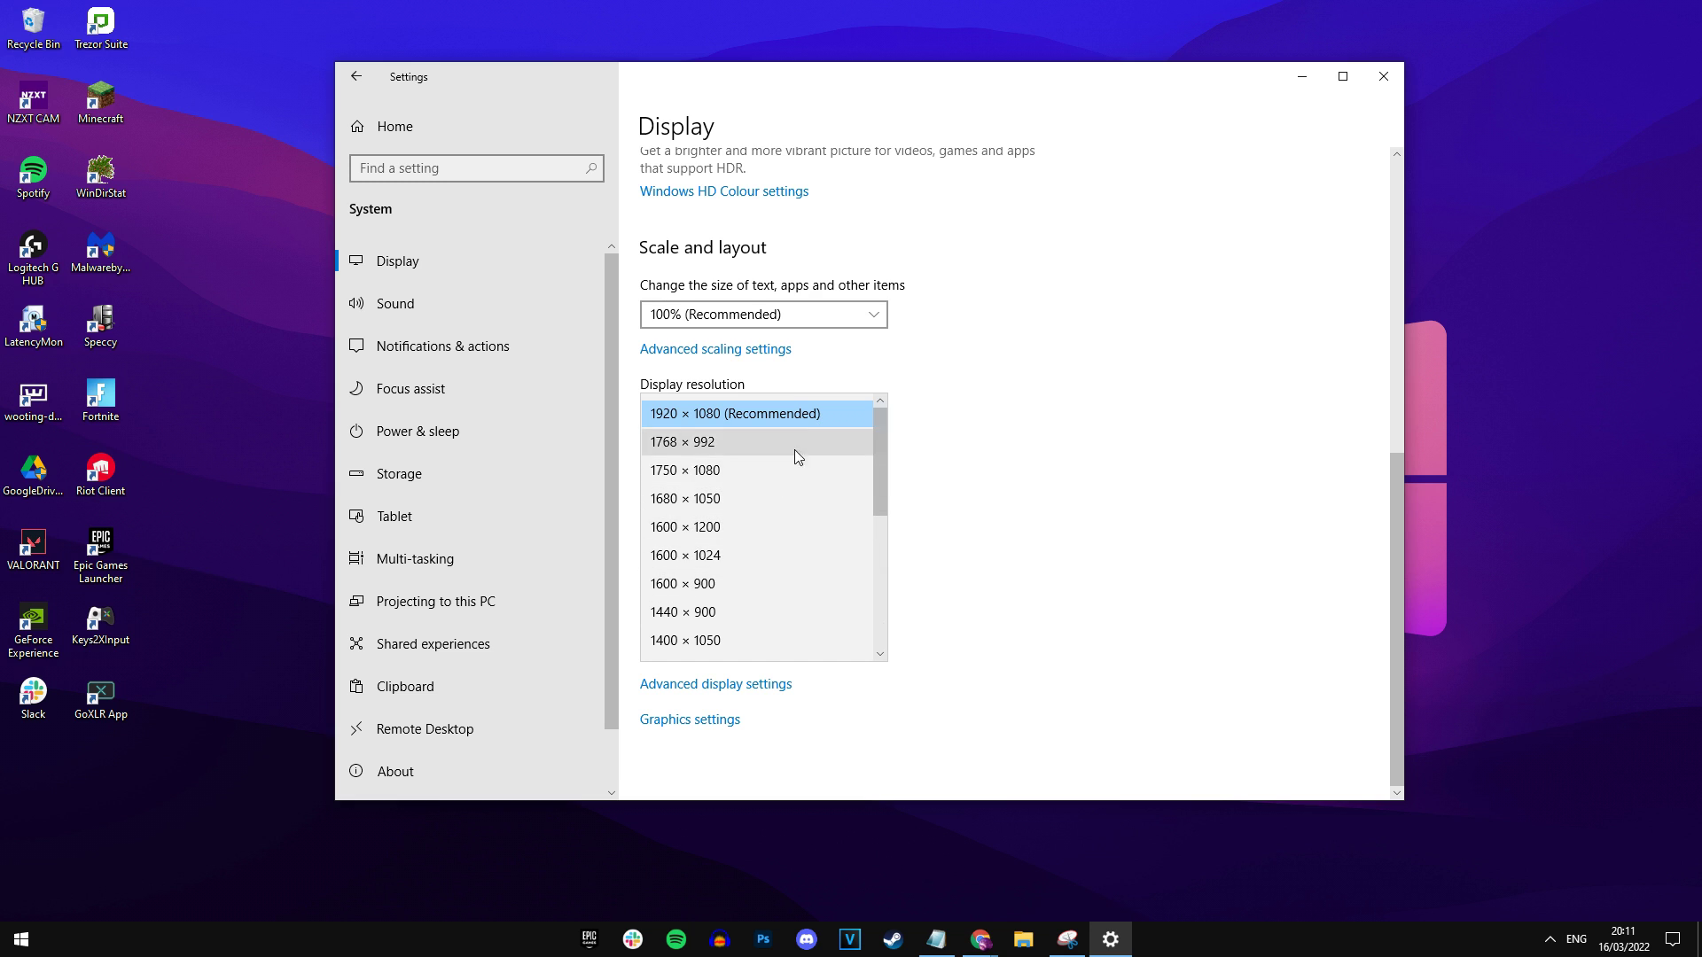
left_click(740, 415)
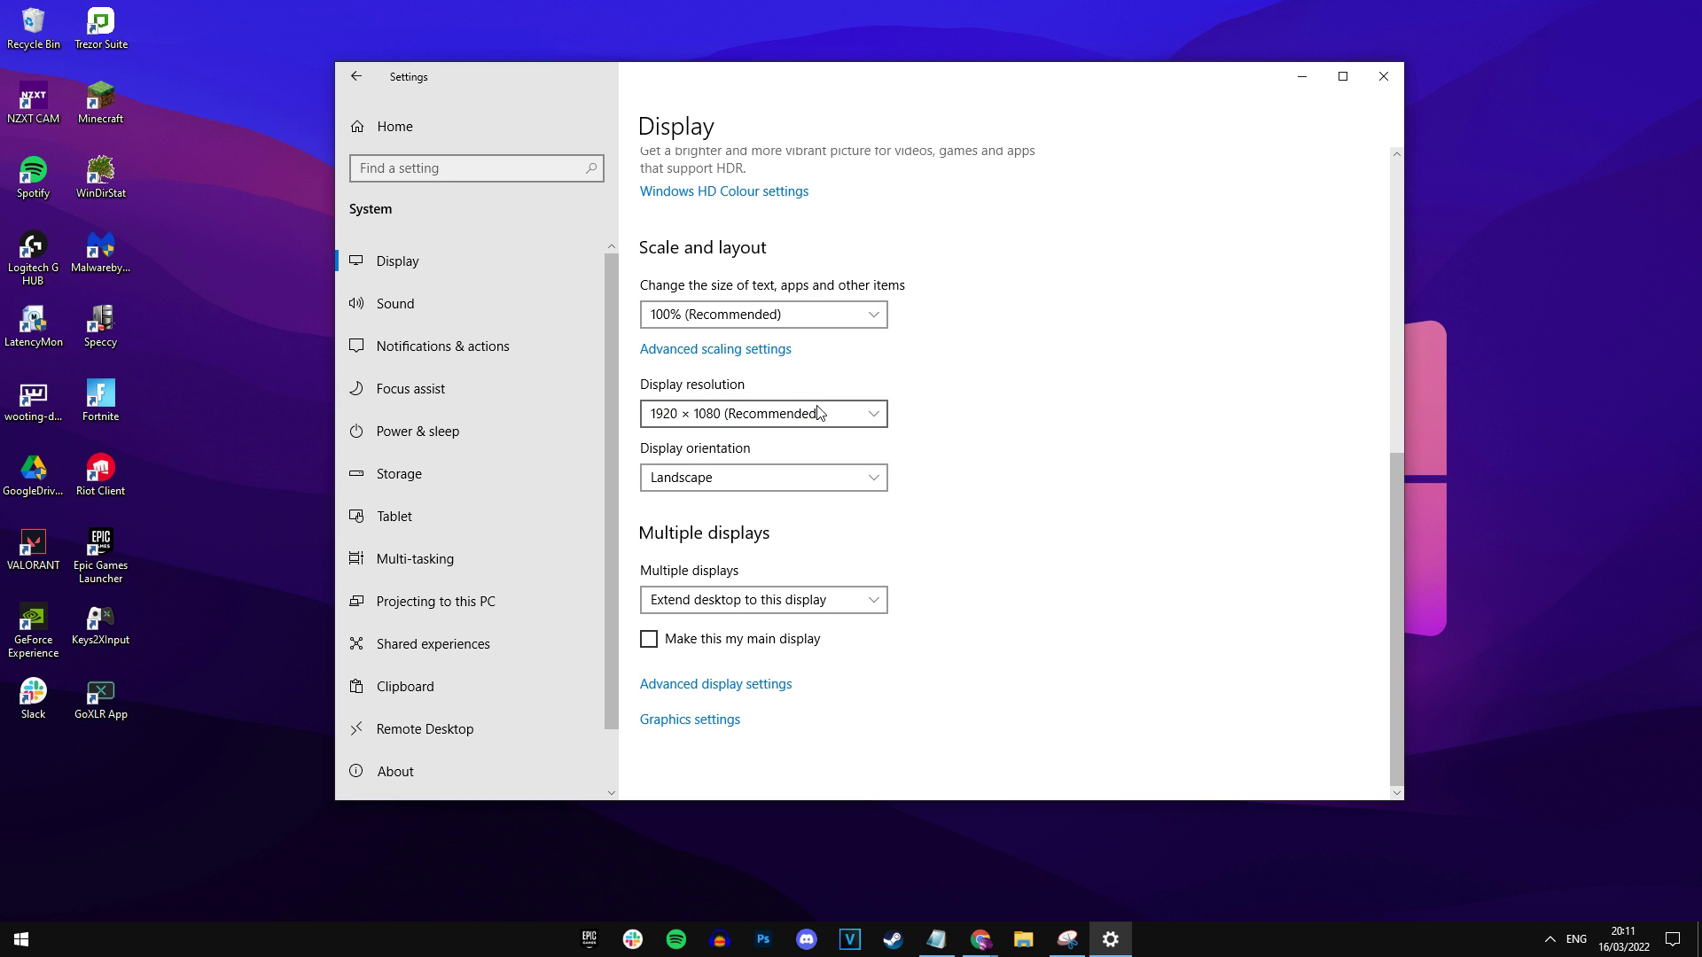
Select Display 3: BenQ XL2430T in Advanced display settings.
left_click(761, 685)
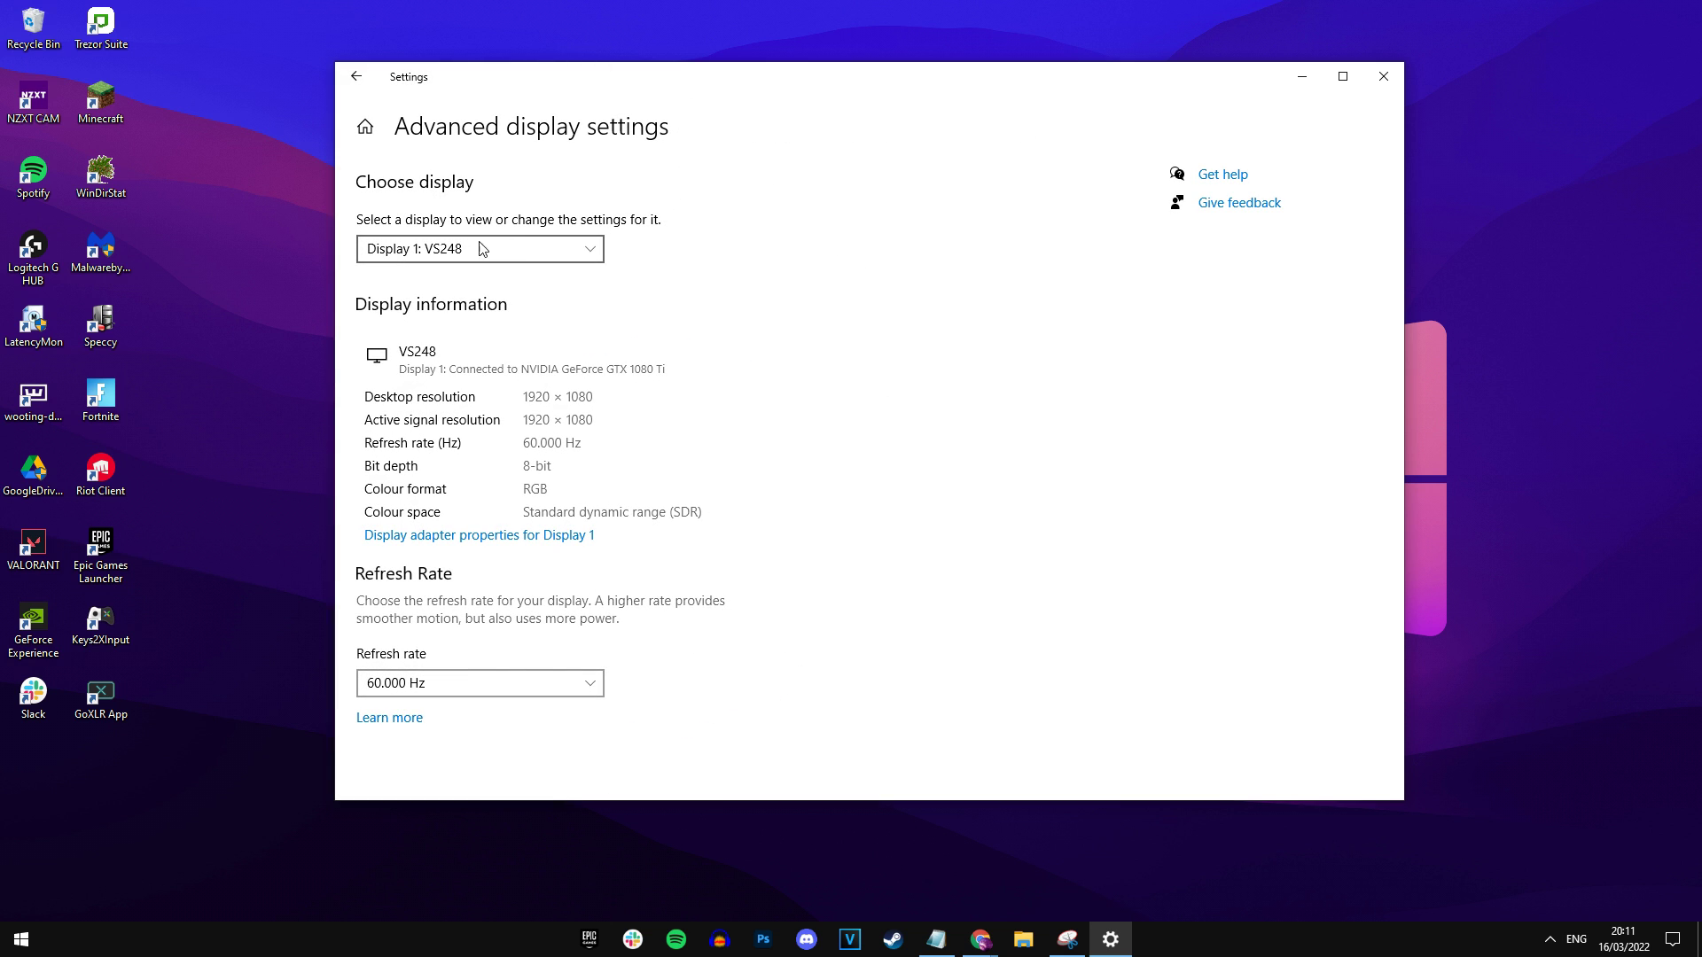
left_click(532, 252)
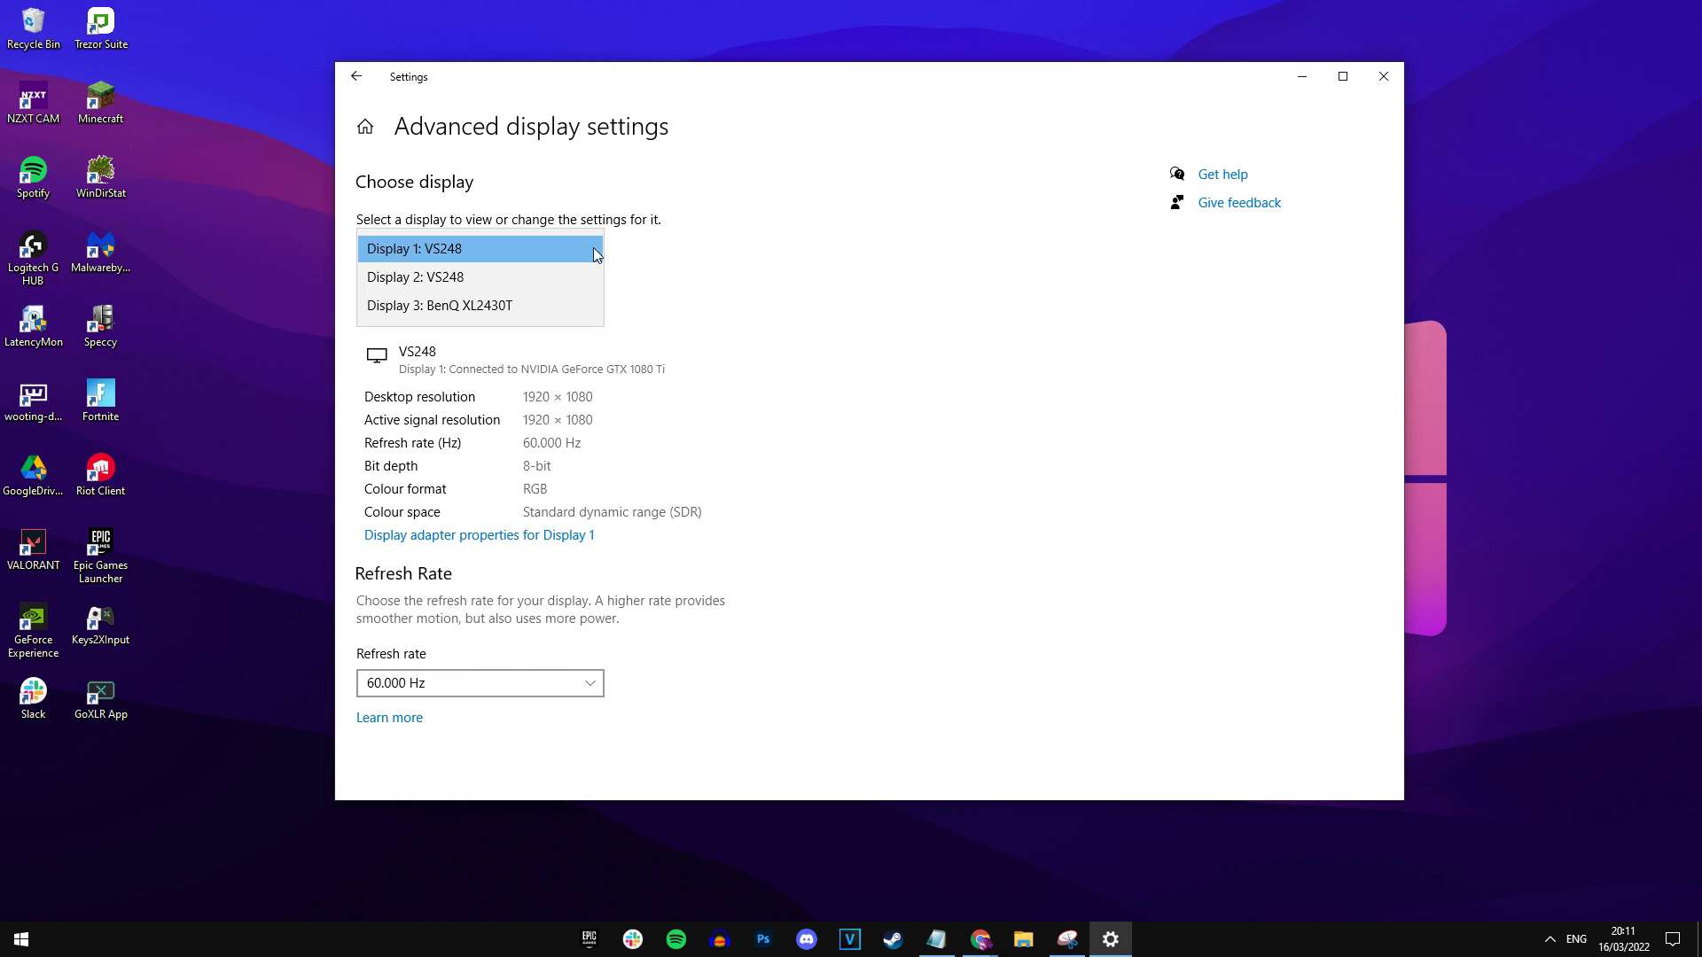
left_click(501, 252)
left_click(507, 250)
left_click(538, 307)
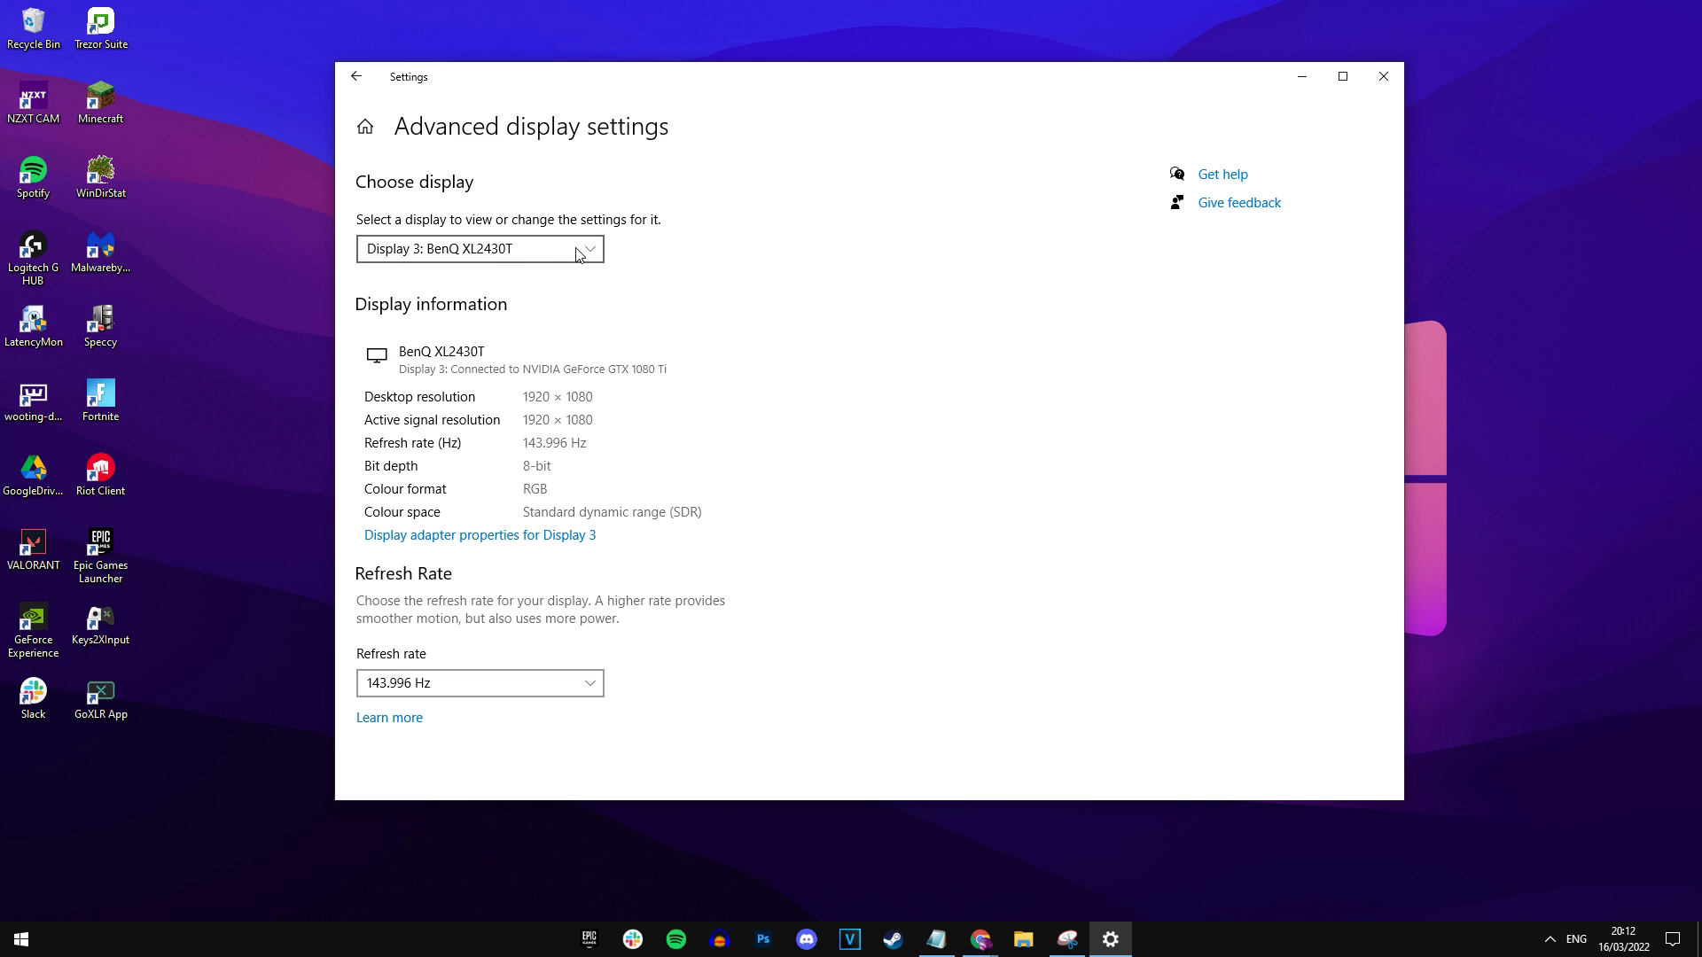
Keep the BenQ's refresh rate at 143.996 Hz.
left_click(589, 681)
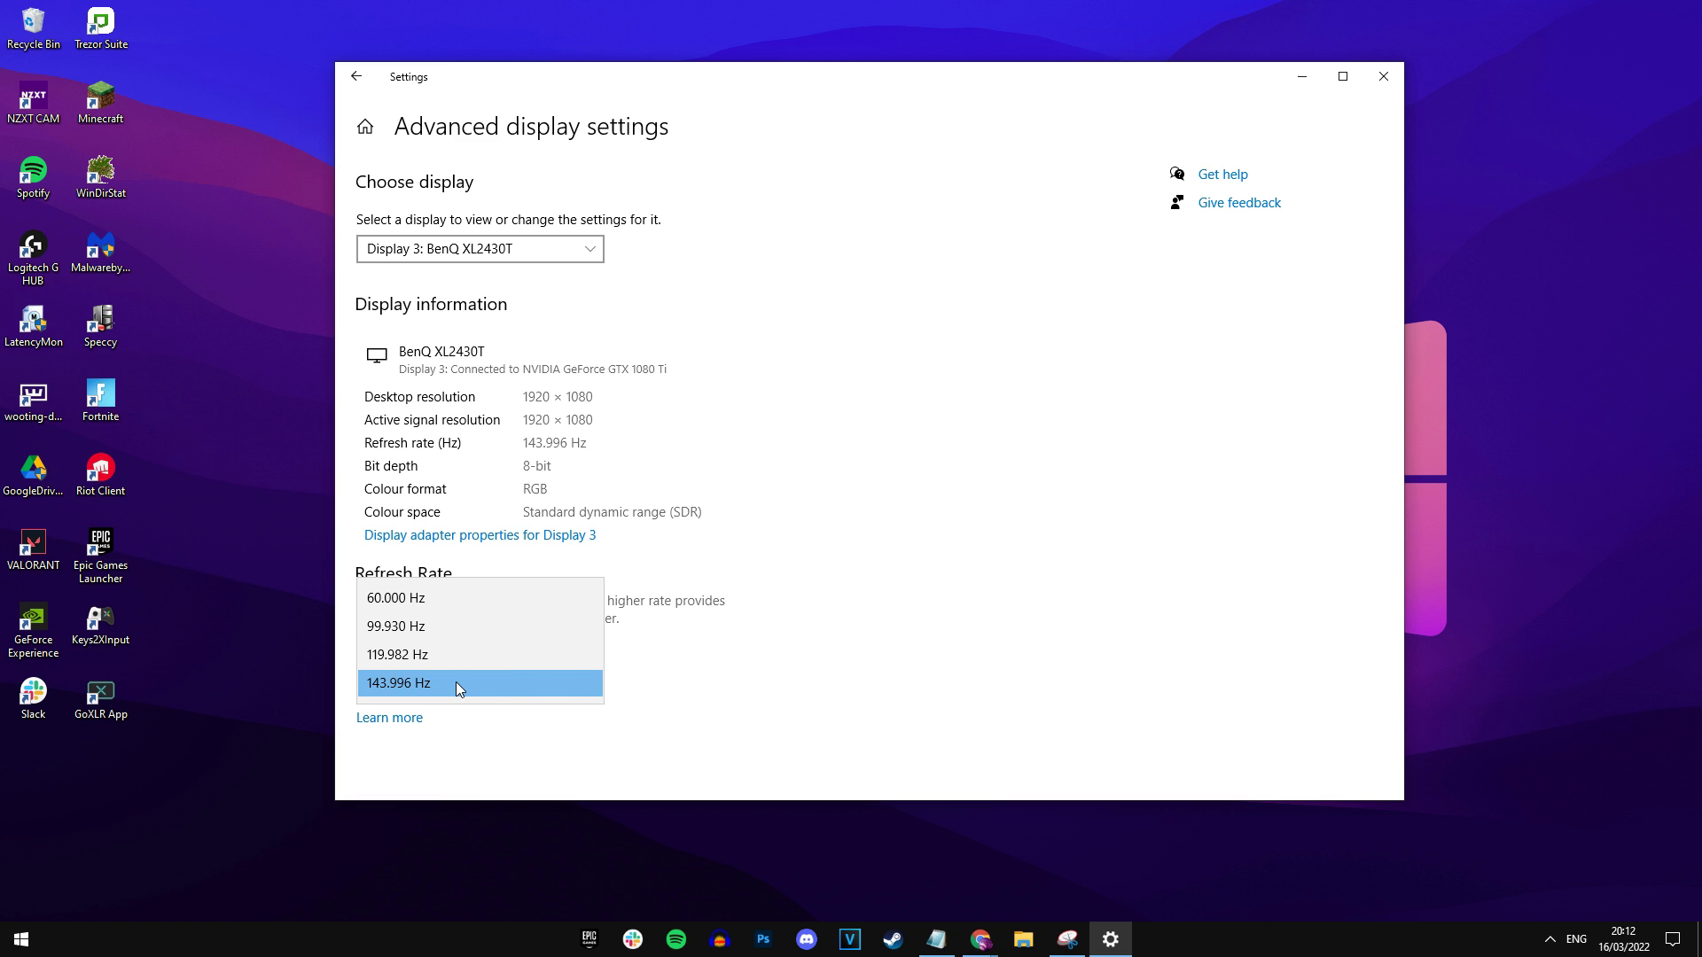
left_click(545, 683)
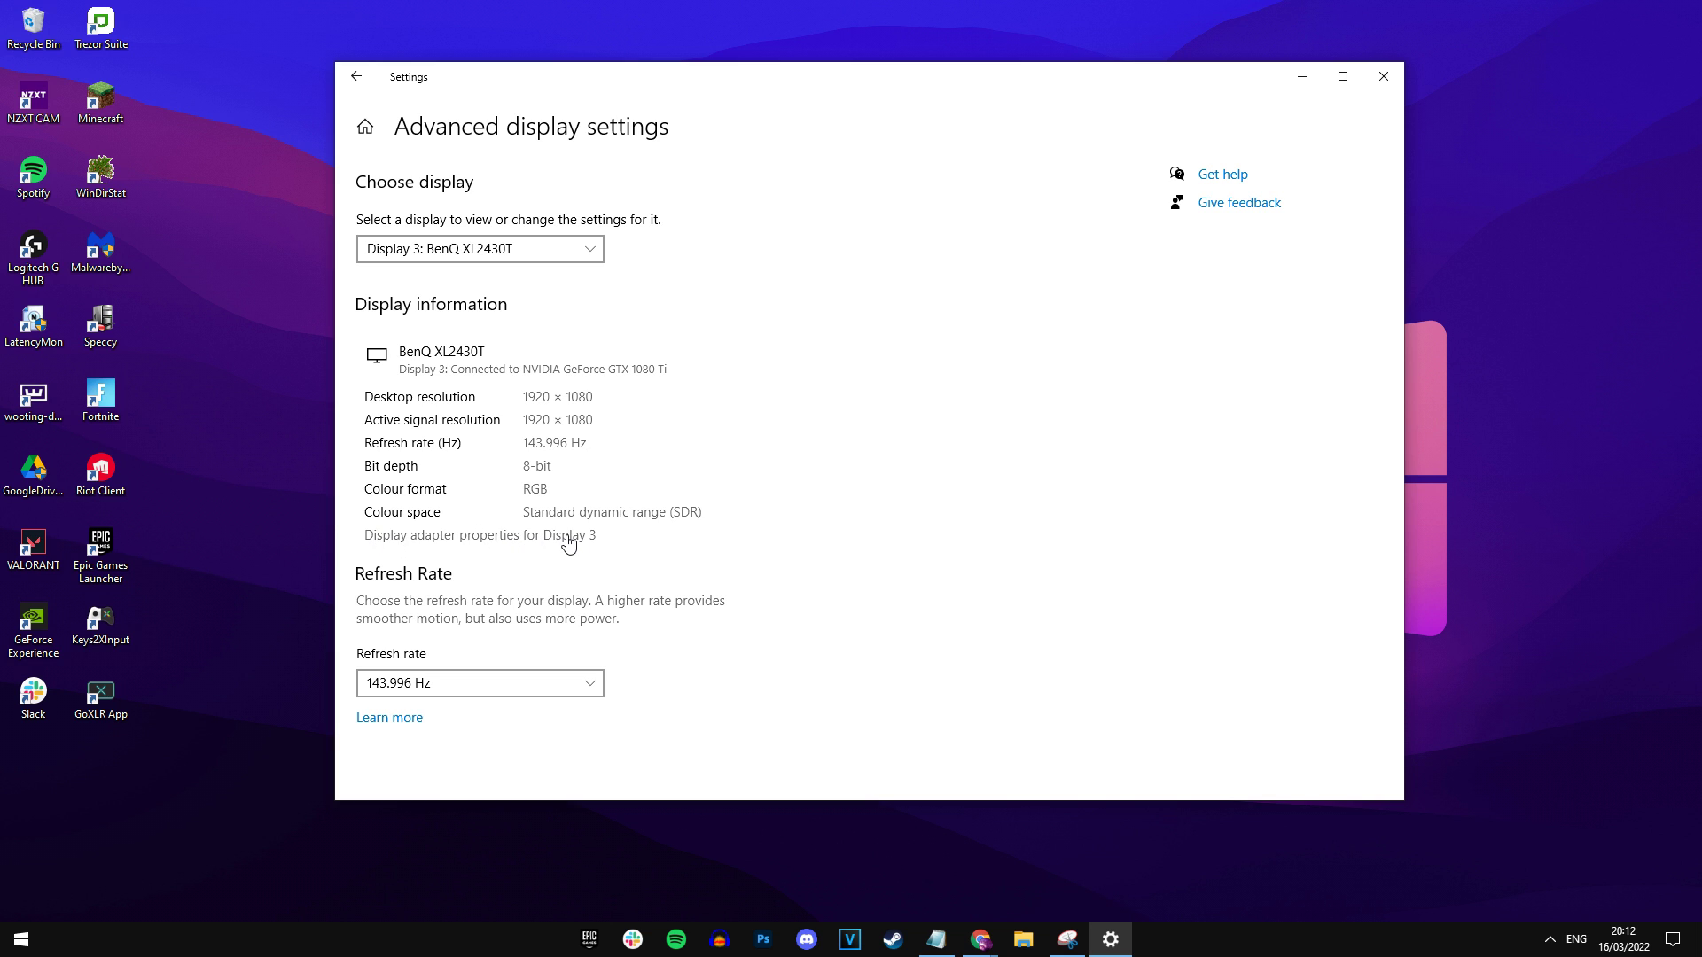
left_click(568, 537)
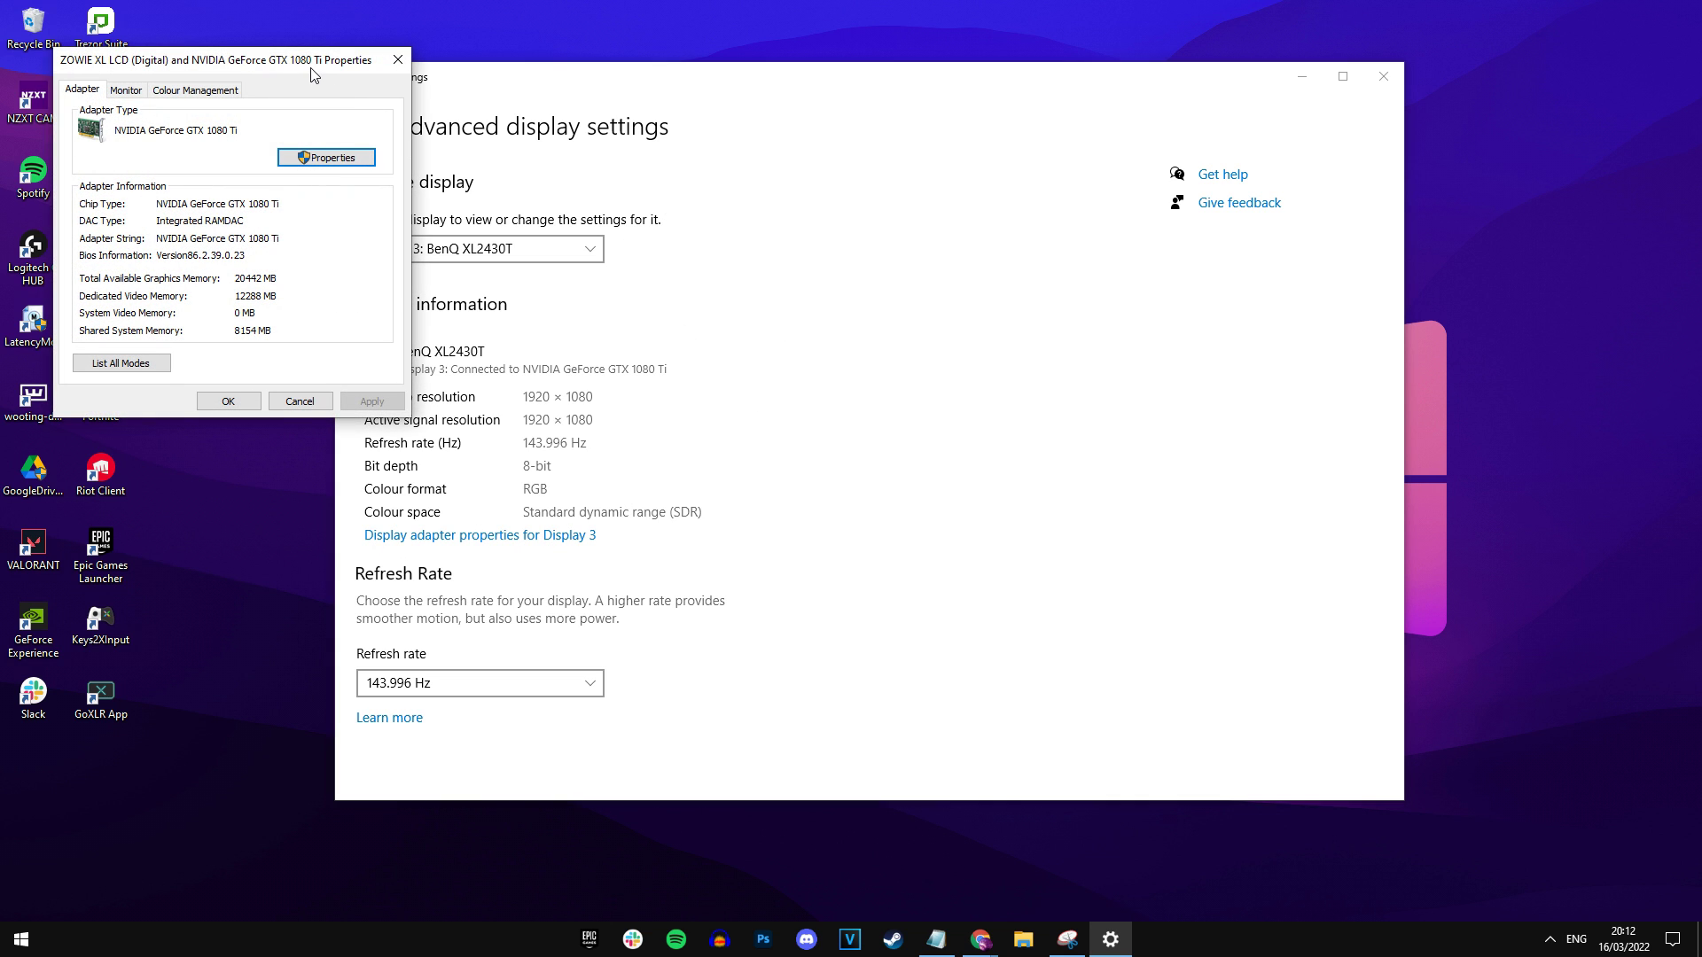
Confirm 144 Hertz on the adapter properties Monitor tab, then close Settings.
left_click_drag(311, 74, 1036, 192)
left_click(852, 209)
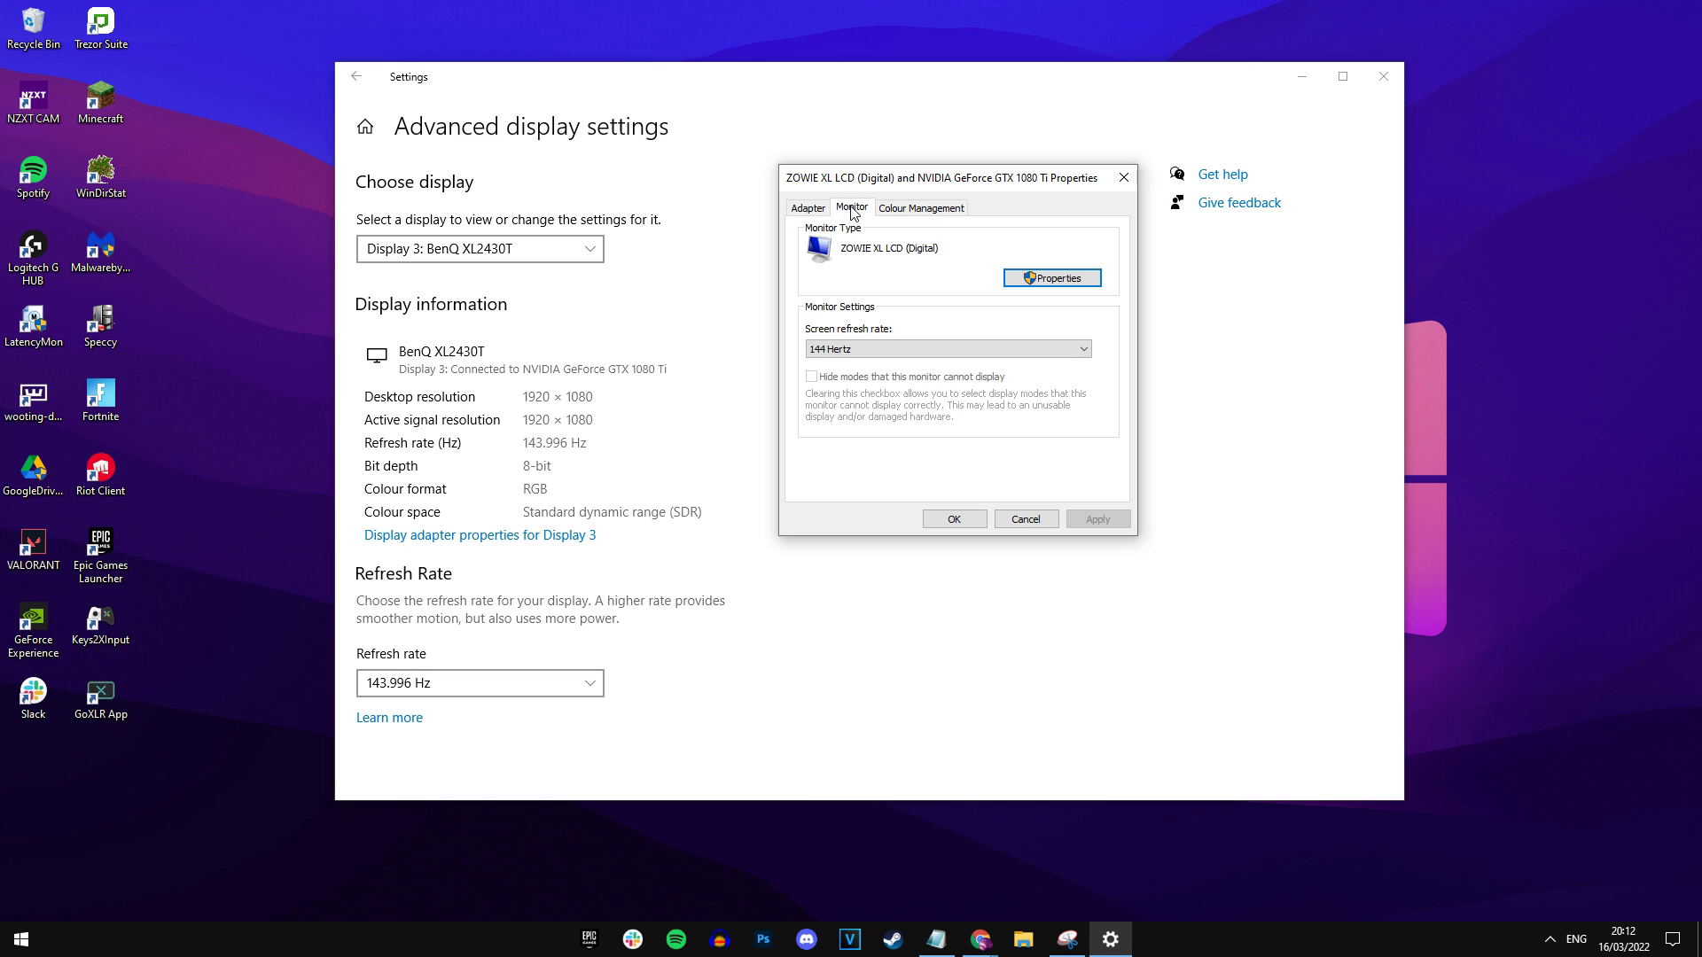
left_click(860, 351)
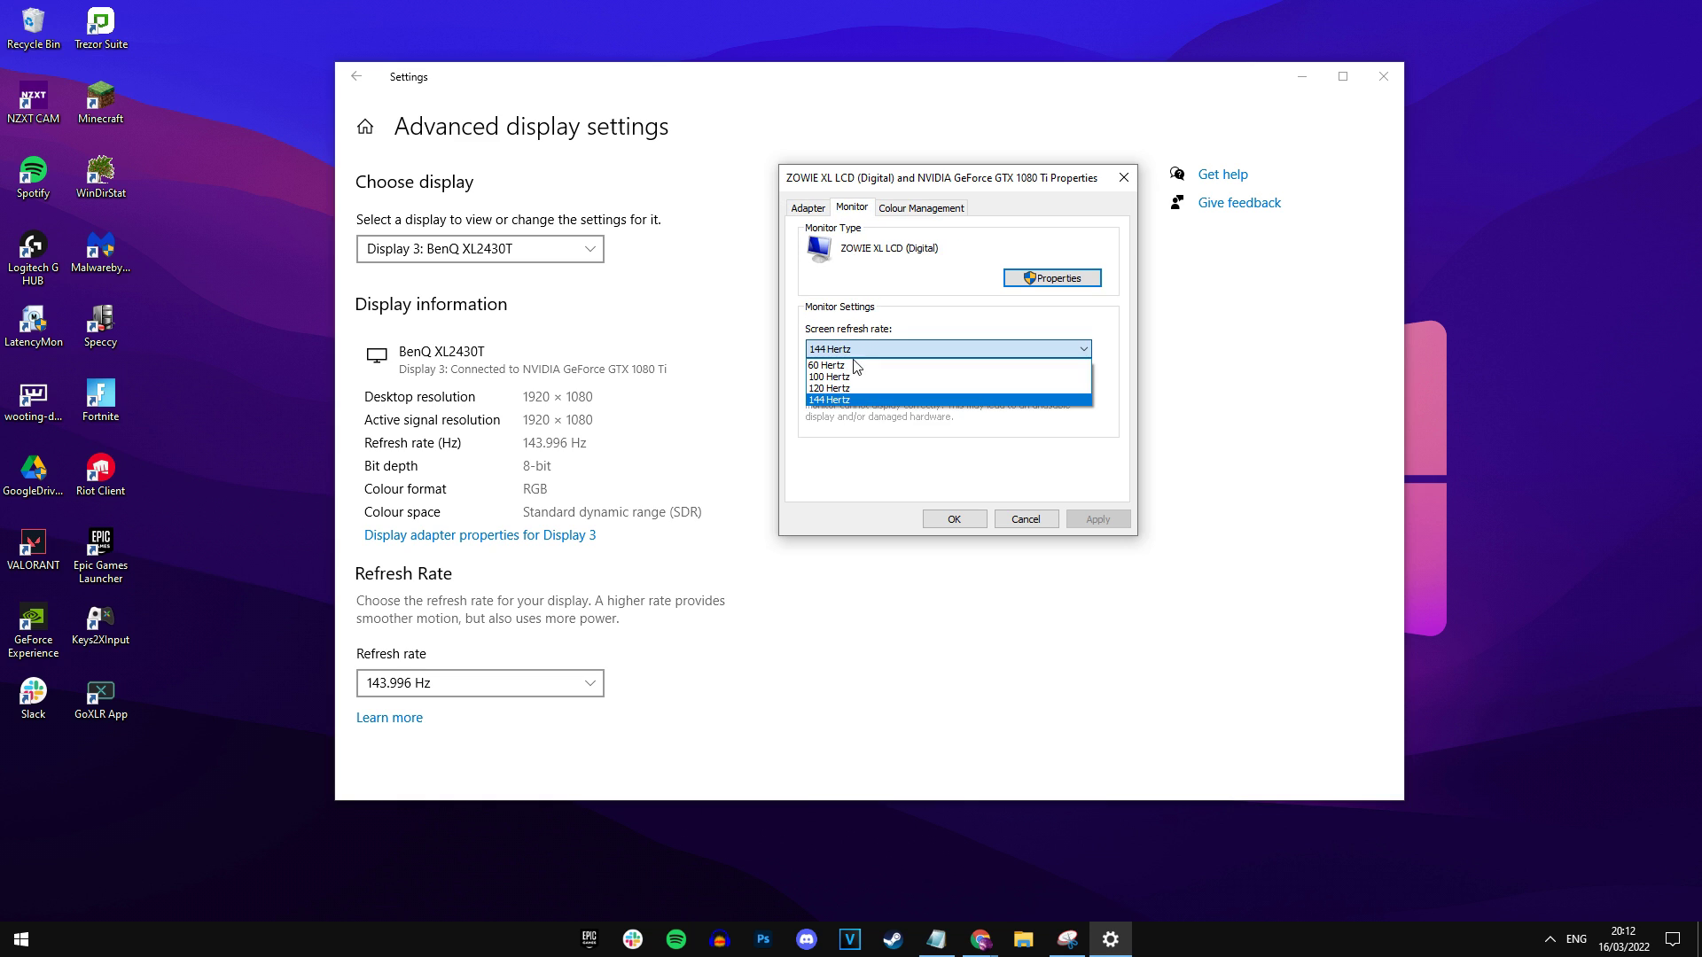
left_click(961, 399)
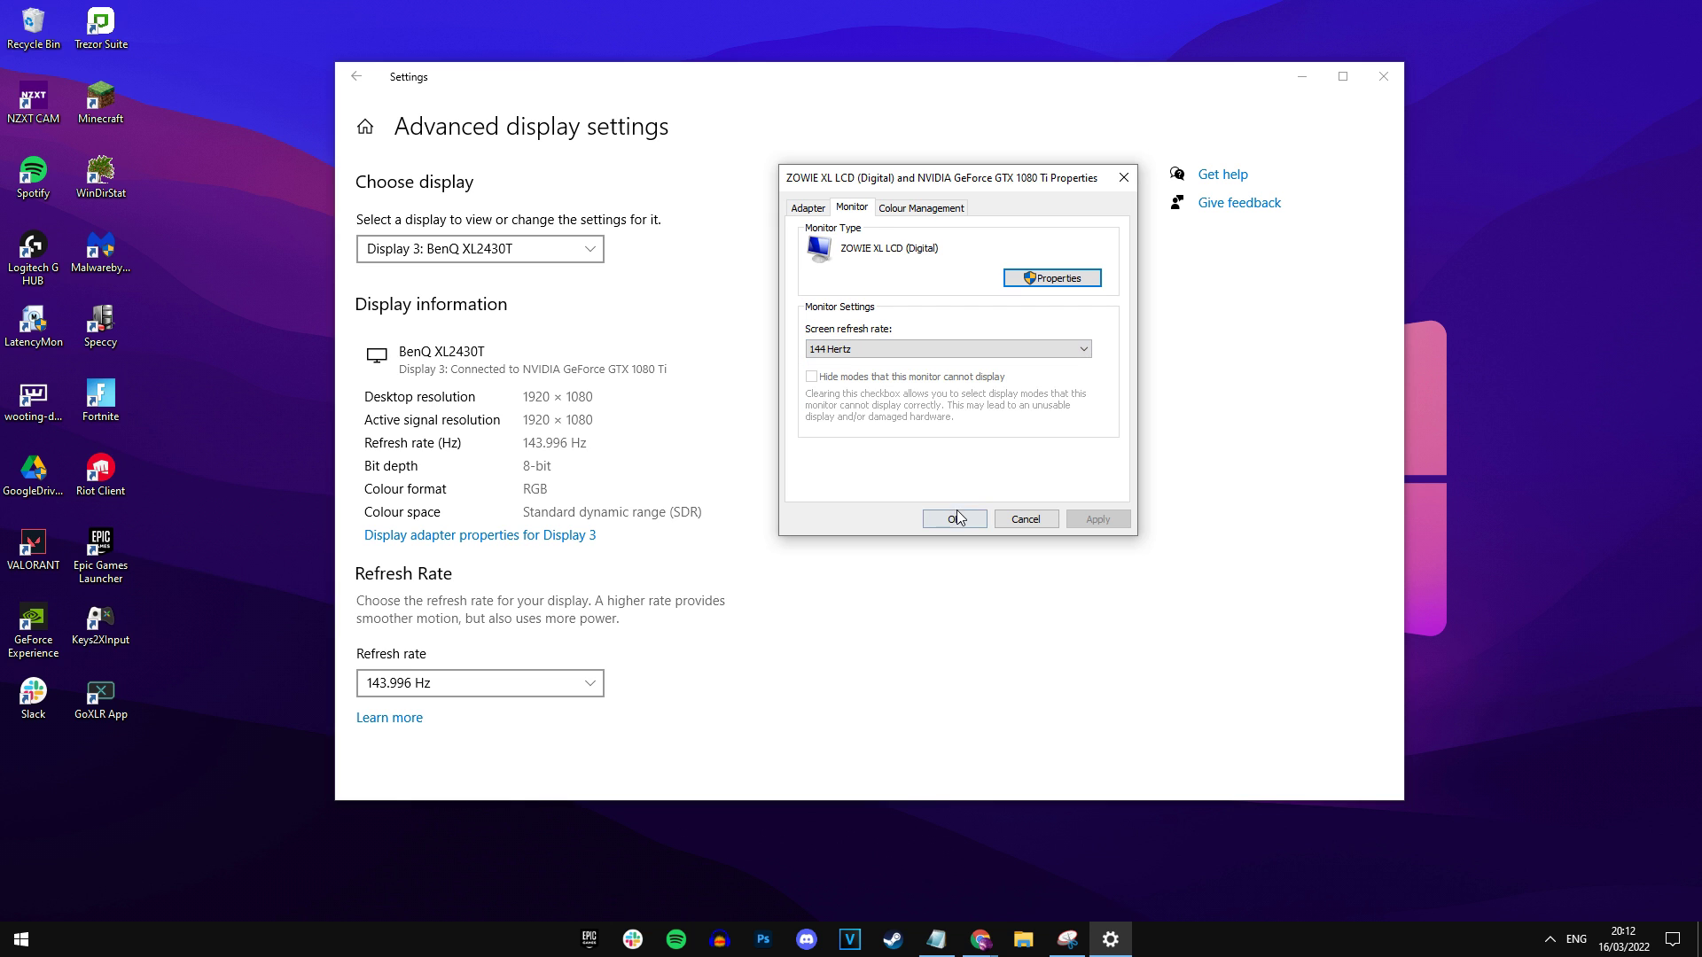
left_click(954, 519)
left_click(1384, 78)
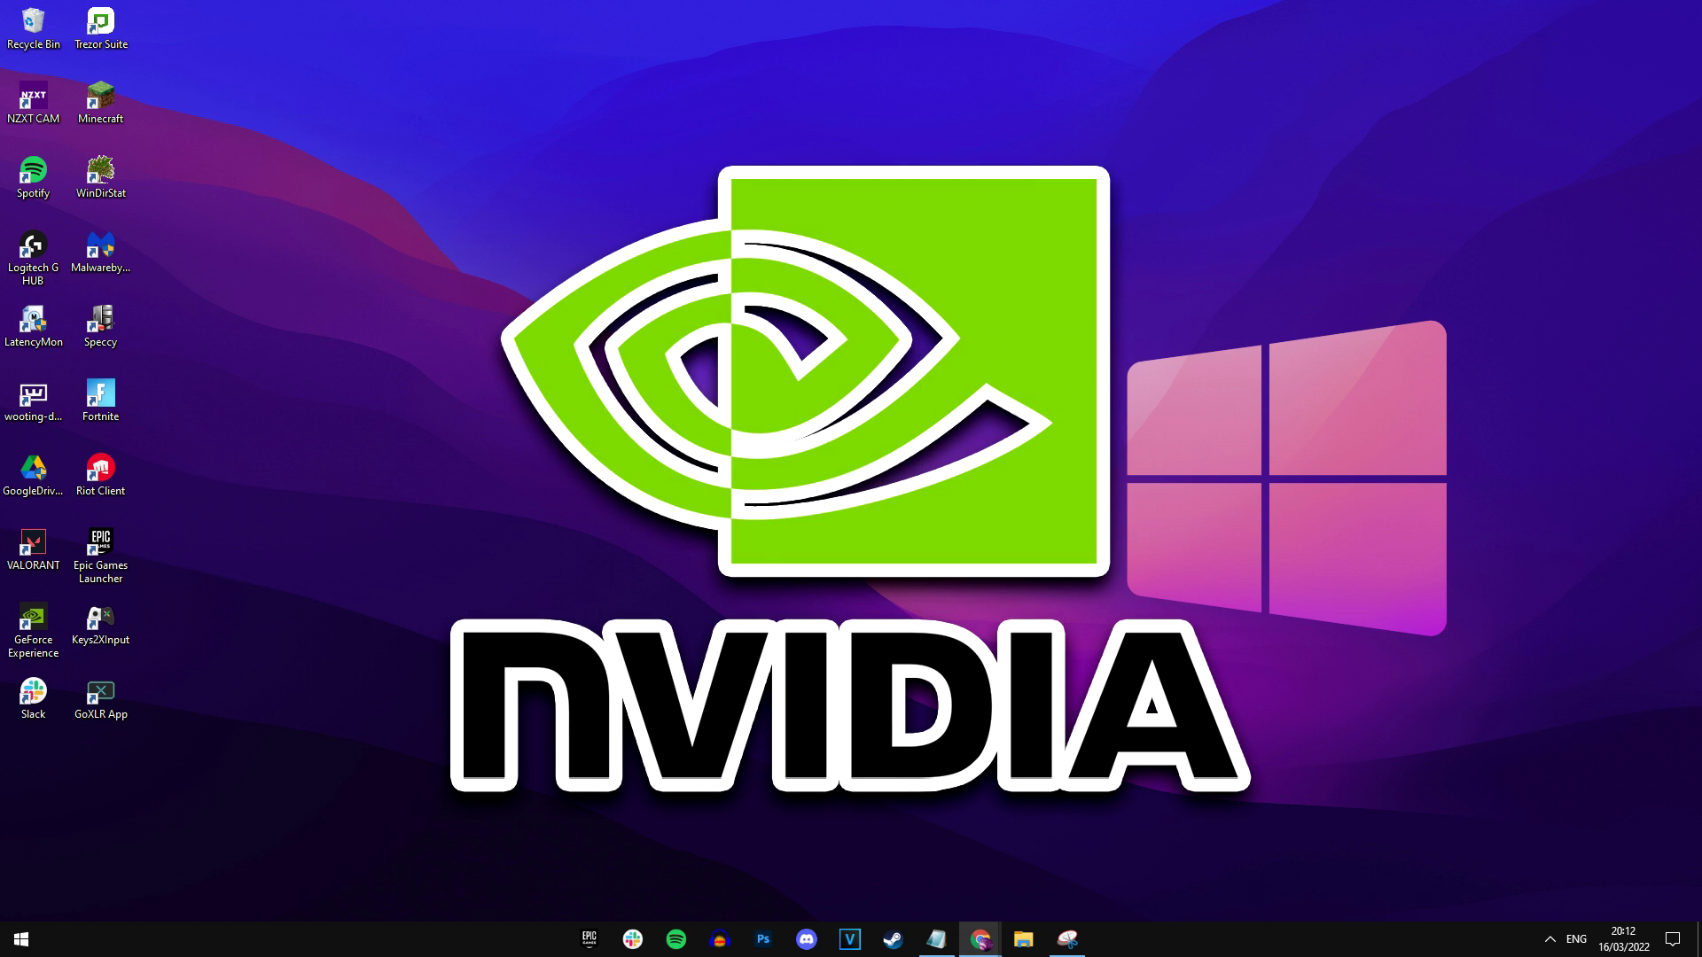
In NVIDIA Control Panel's Adjust desktop size and position, keep the BenQ at 144Hz.
right_click(862, 466)
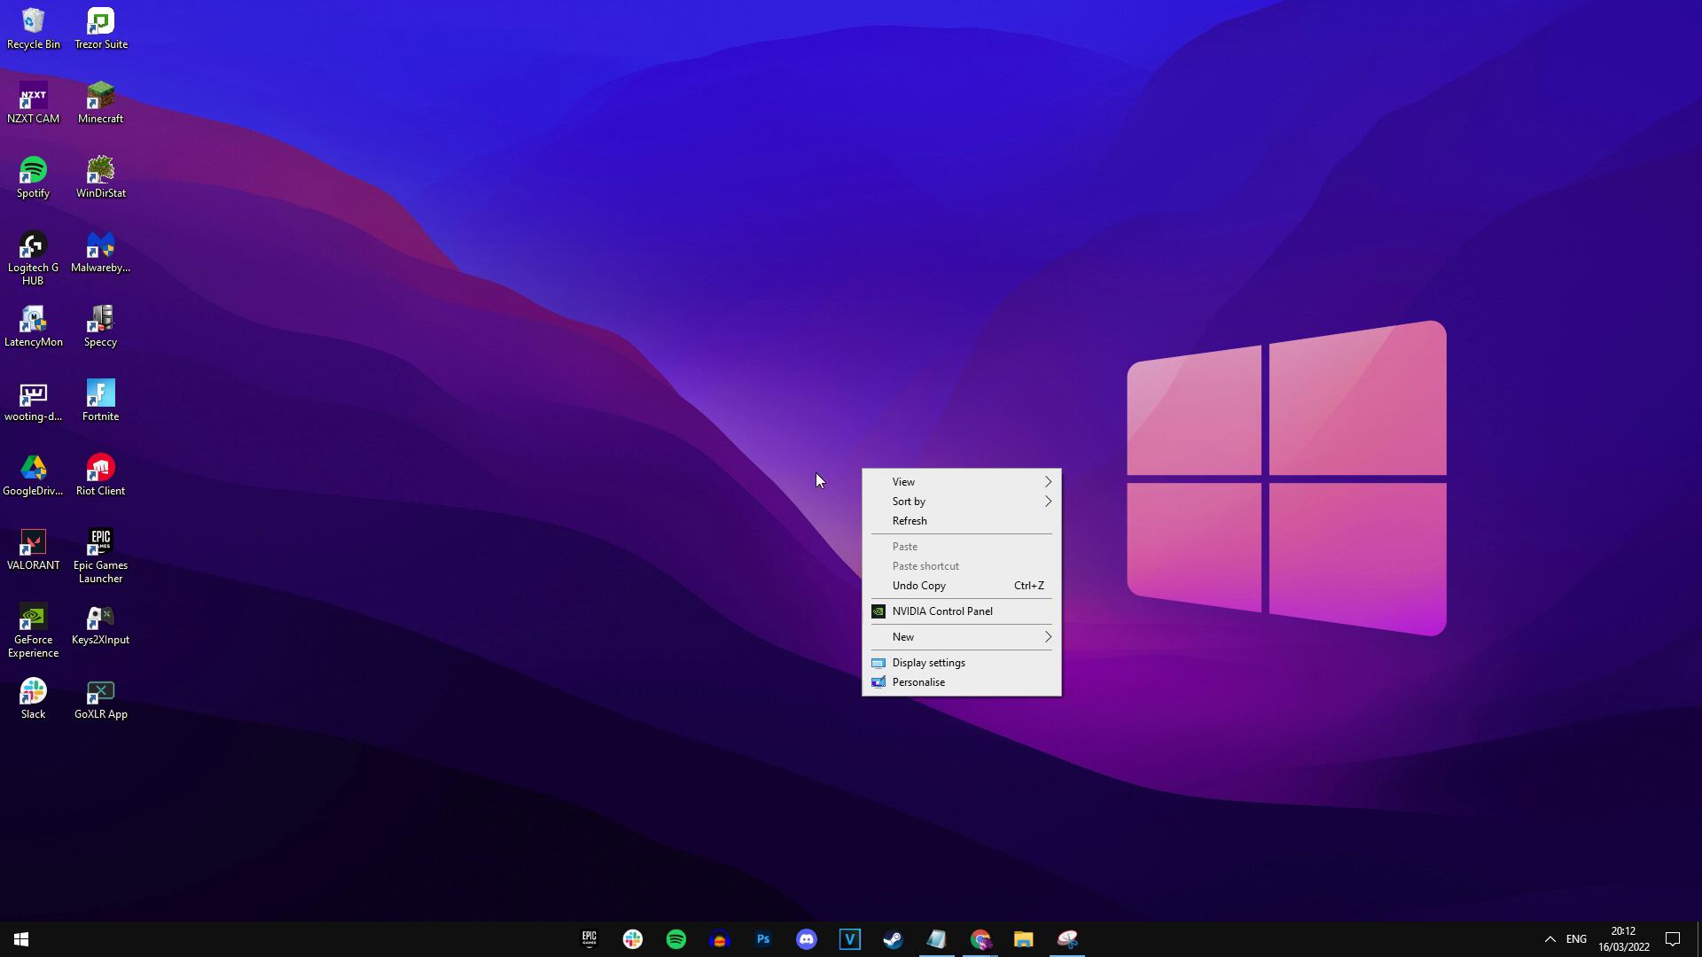
left_click(982, 615)
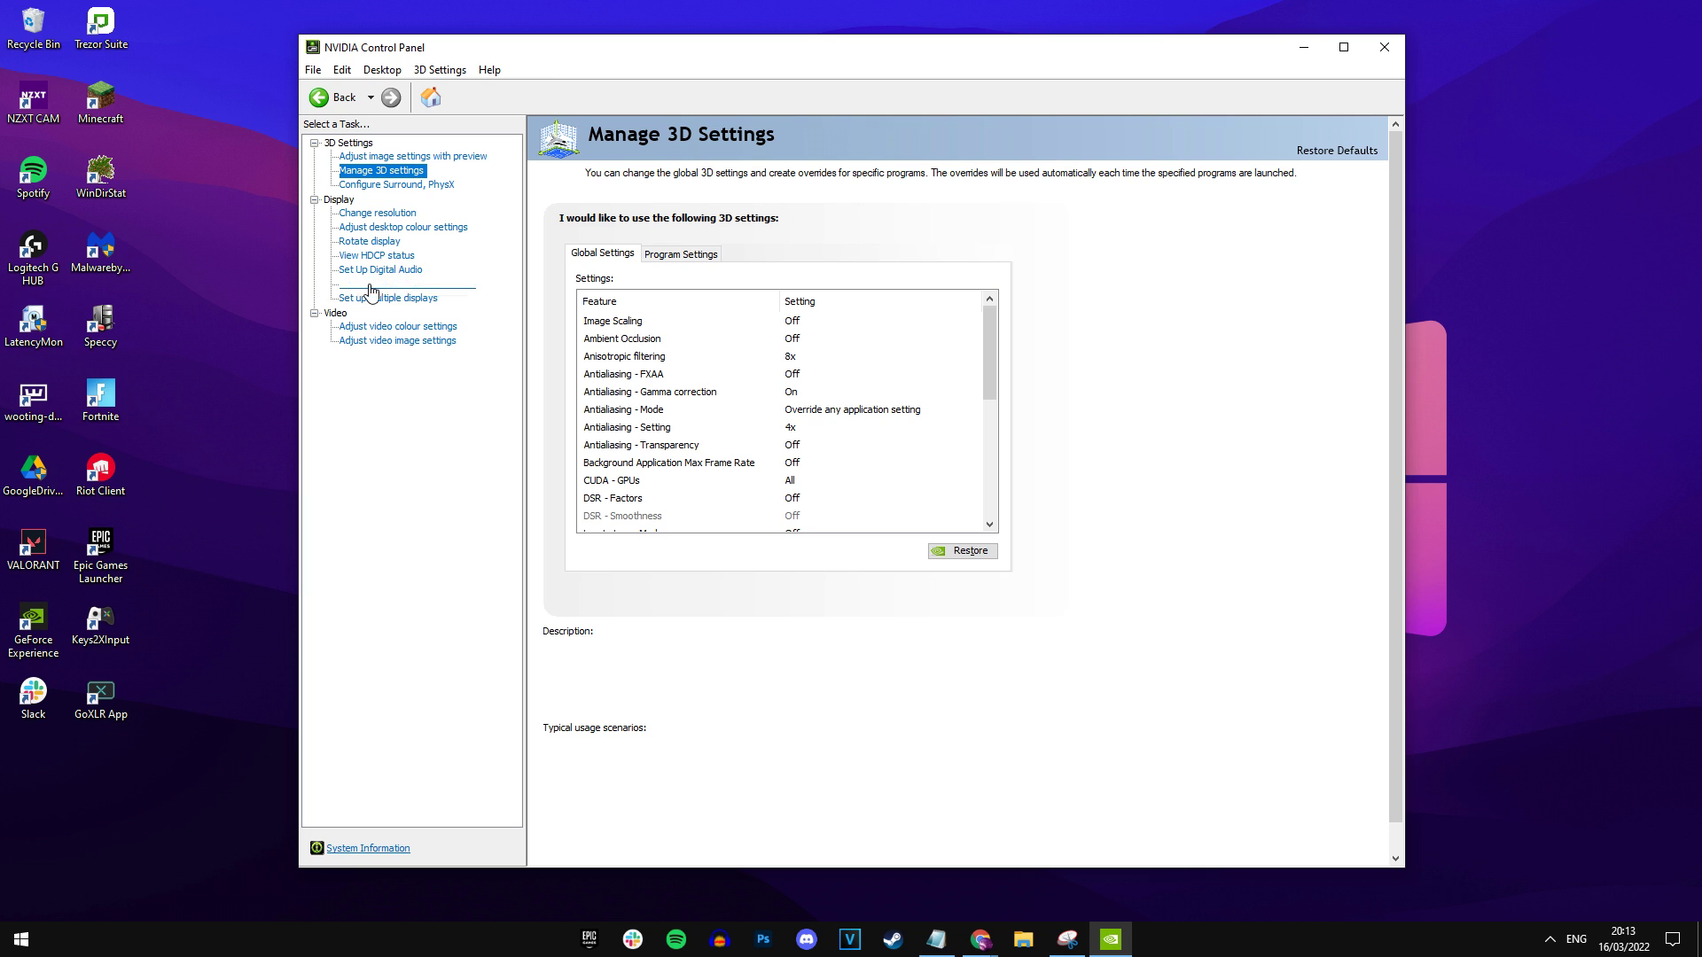
left_click(465, 285)
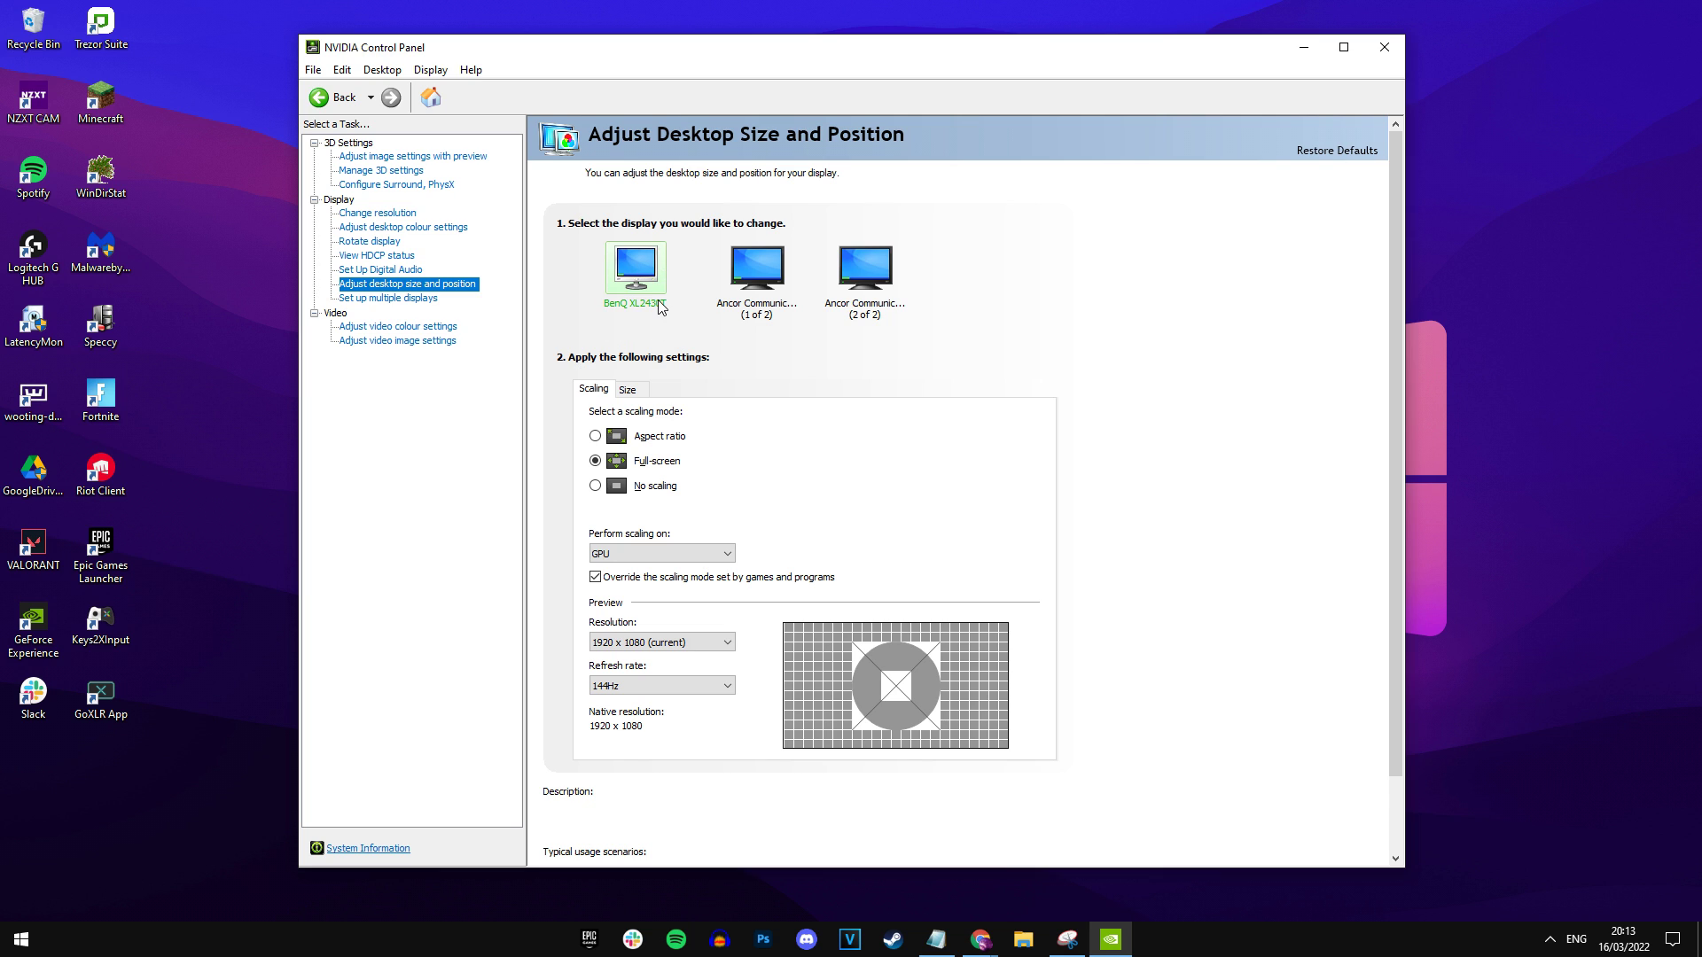
left_click(664, 688)
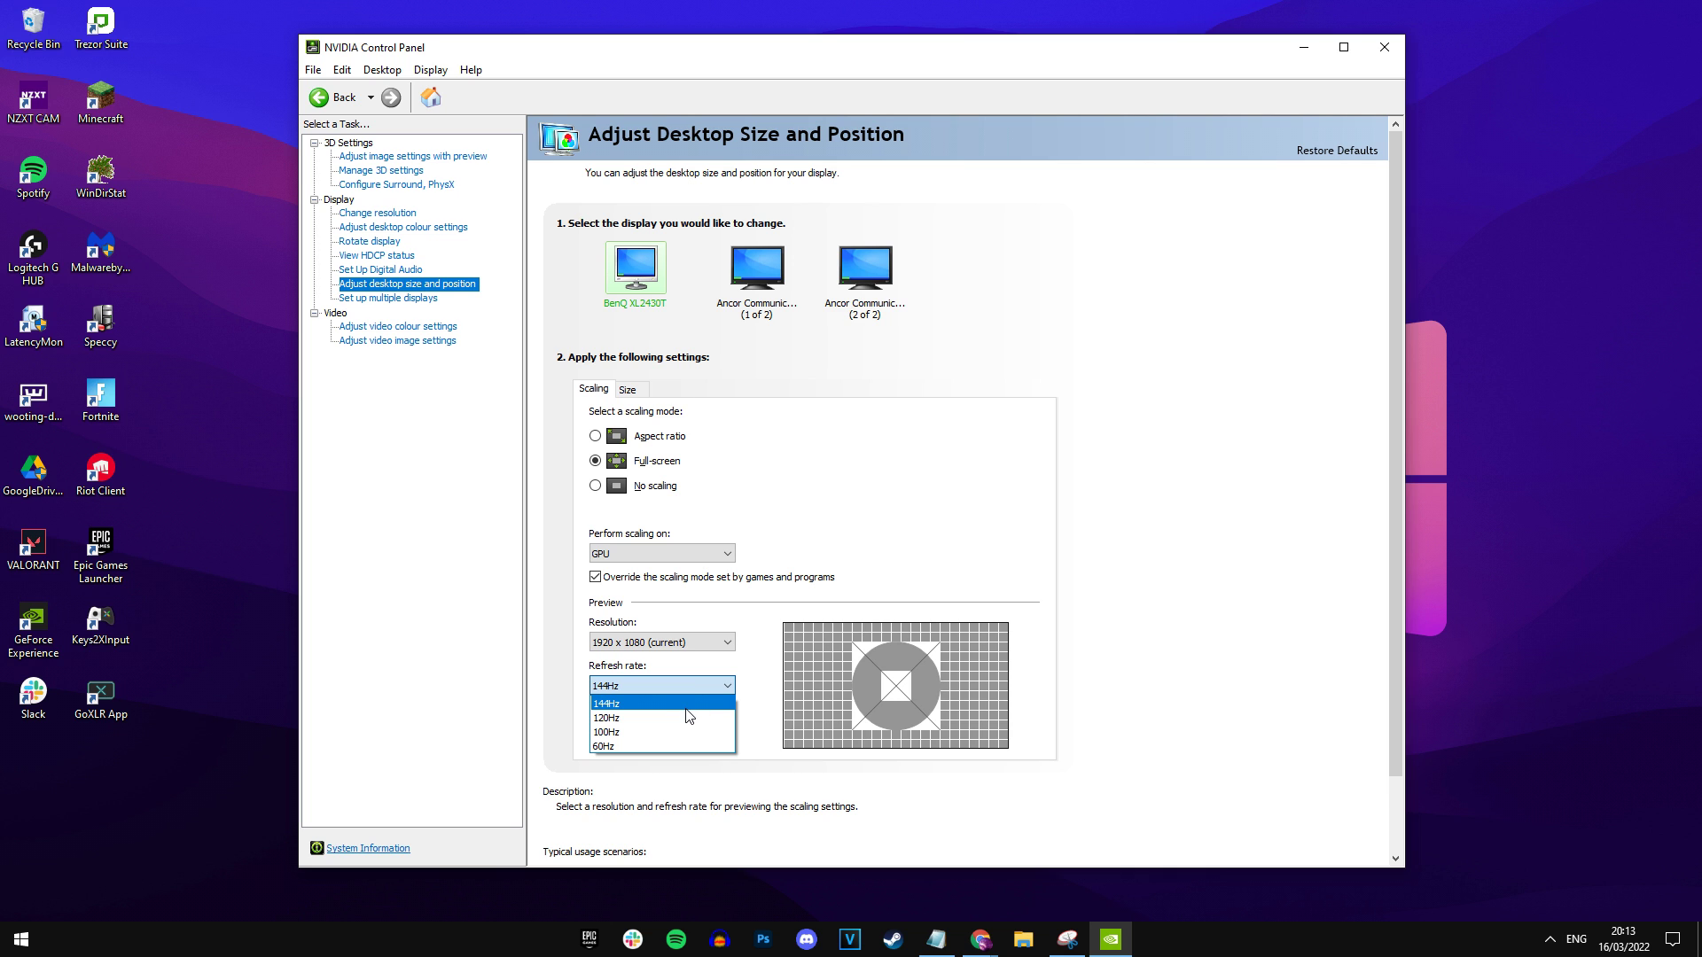
left_click(688, 706)
left_click(691, 686)
scroll(1168, 604, "down", 1)
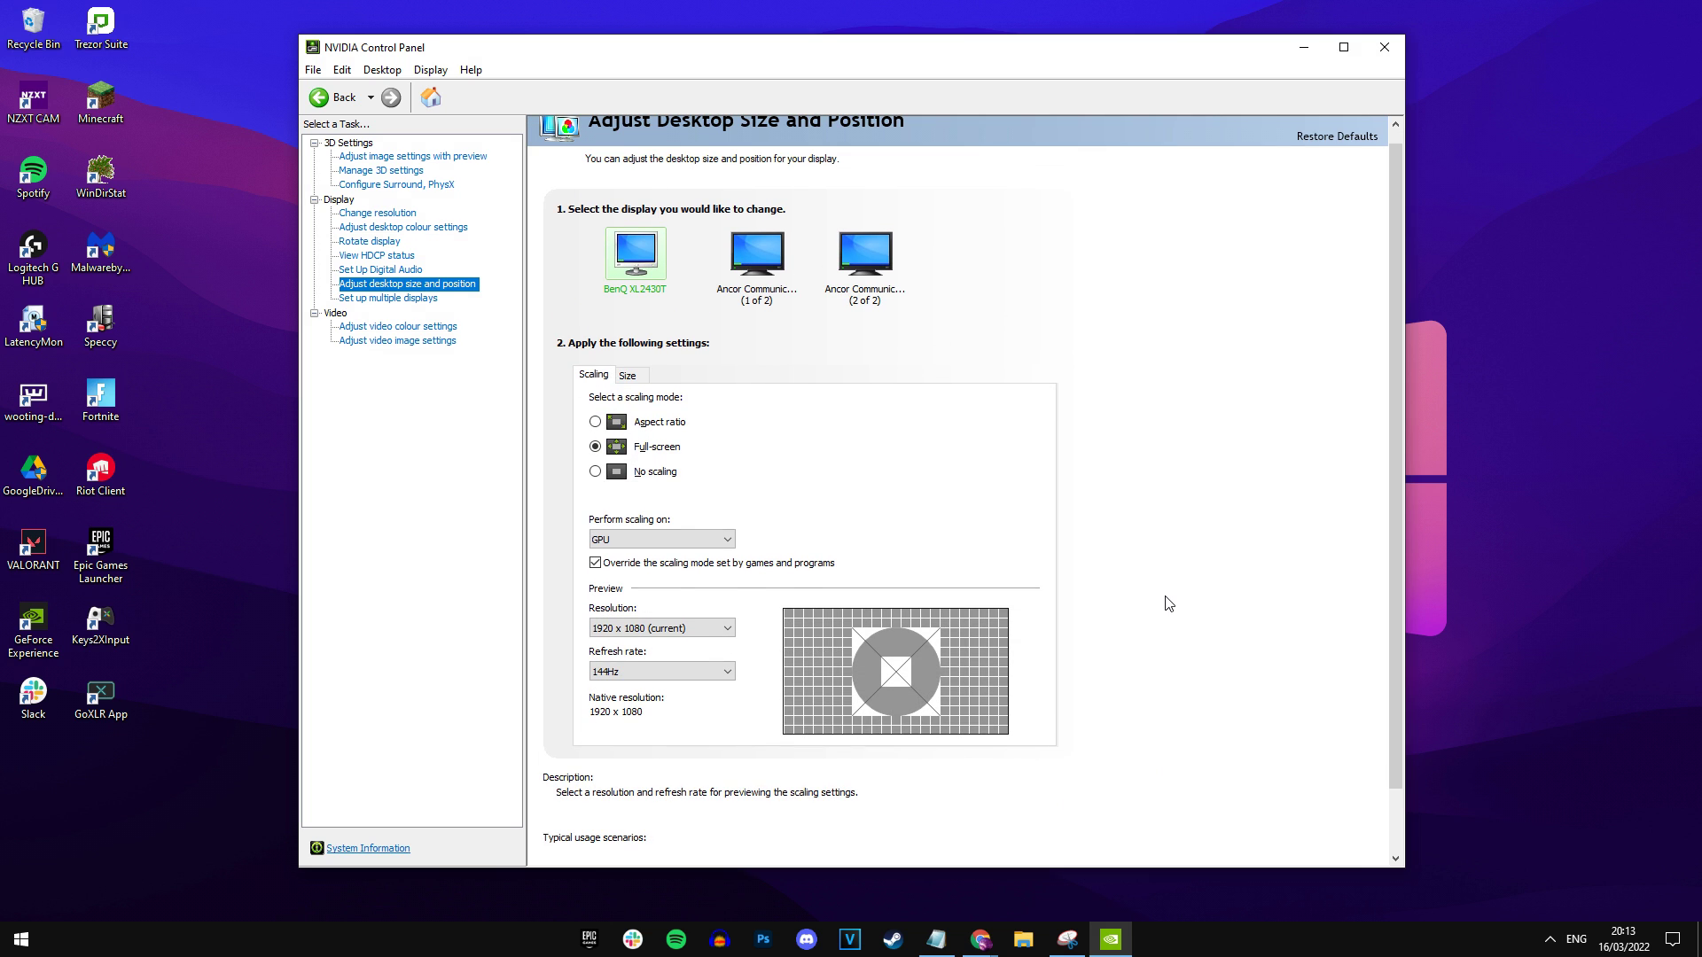
left_click(1398, 47)
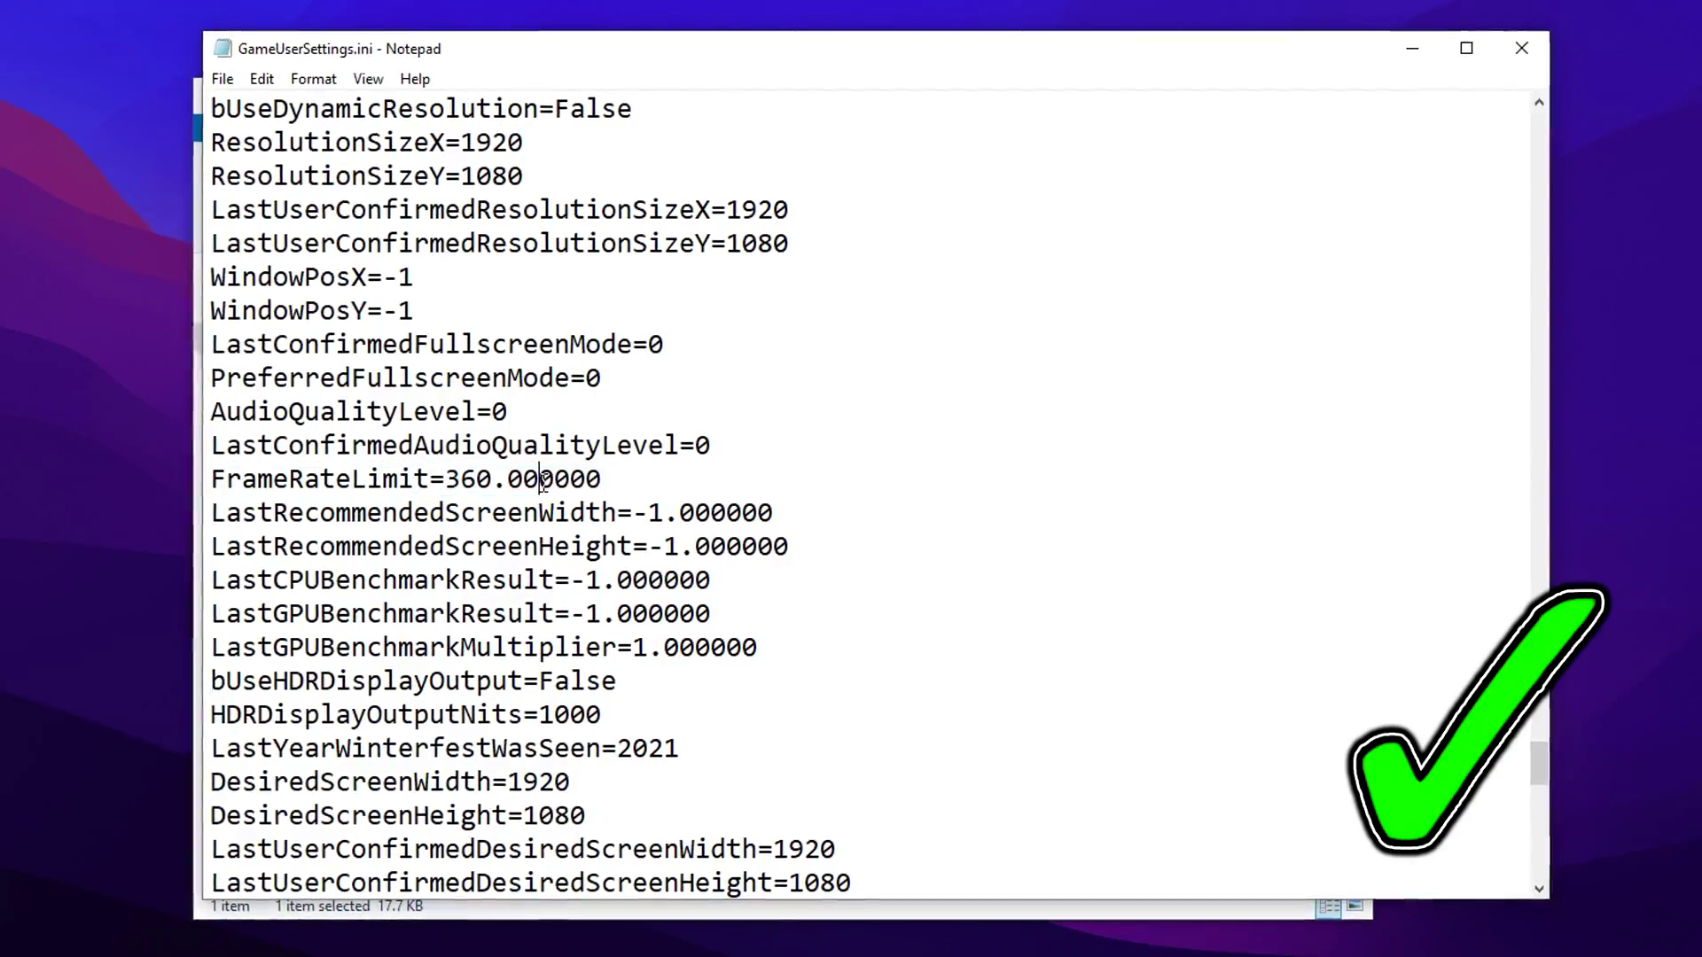
Change Fortnite's Frame Rate Limit from Unlimited to 360 FPS.
left_click_drag(602, 480, 446, 480)
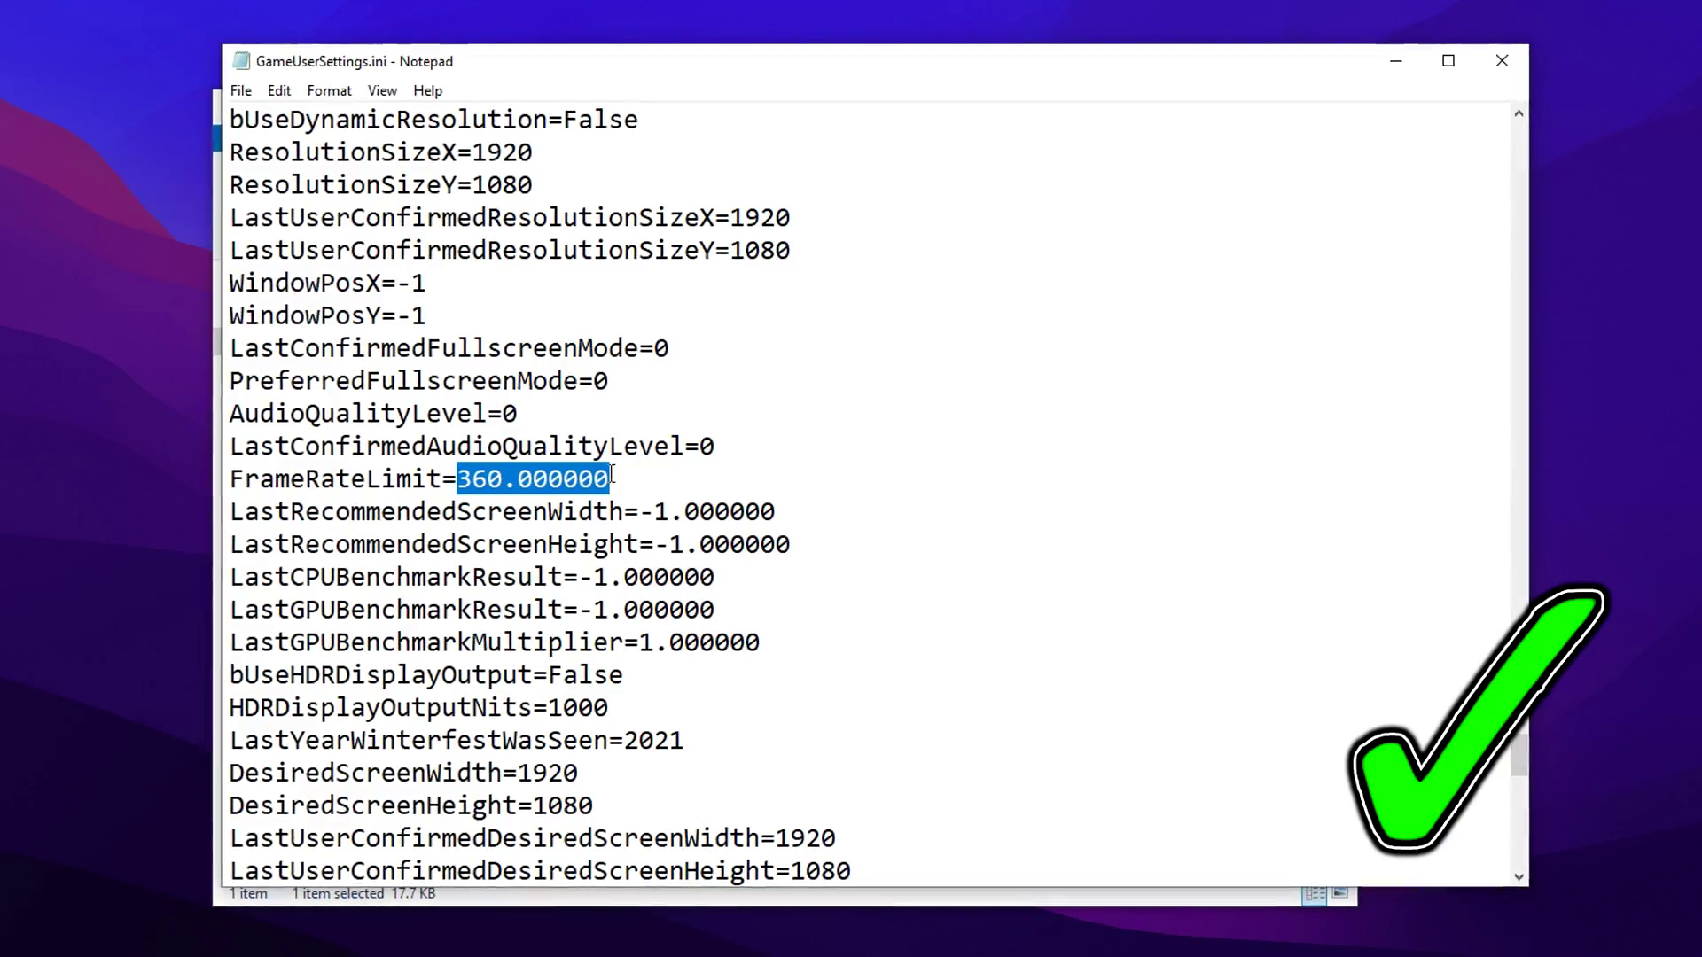
left_click(491, 478)
left_click_drag(506, 479, 477, 479)
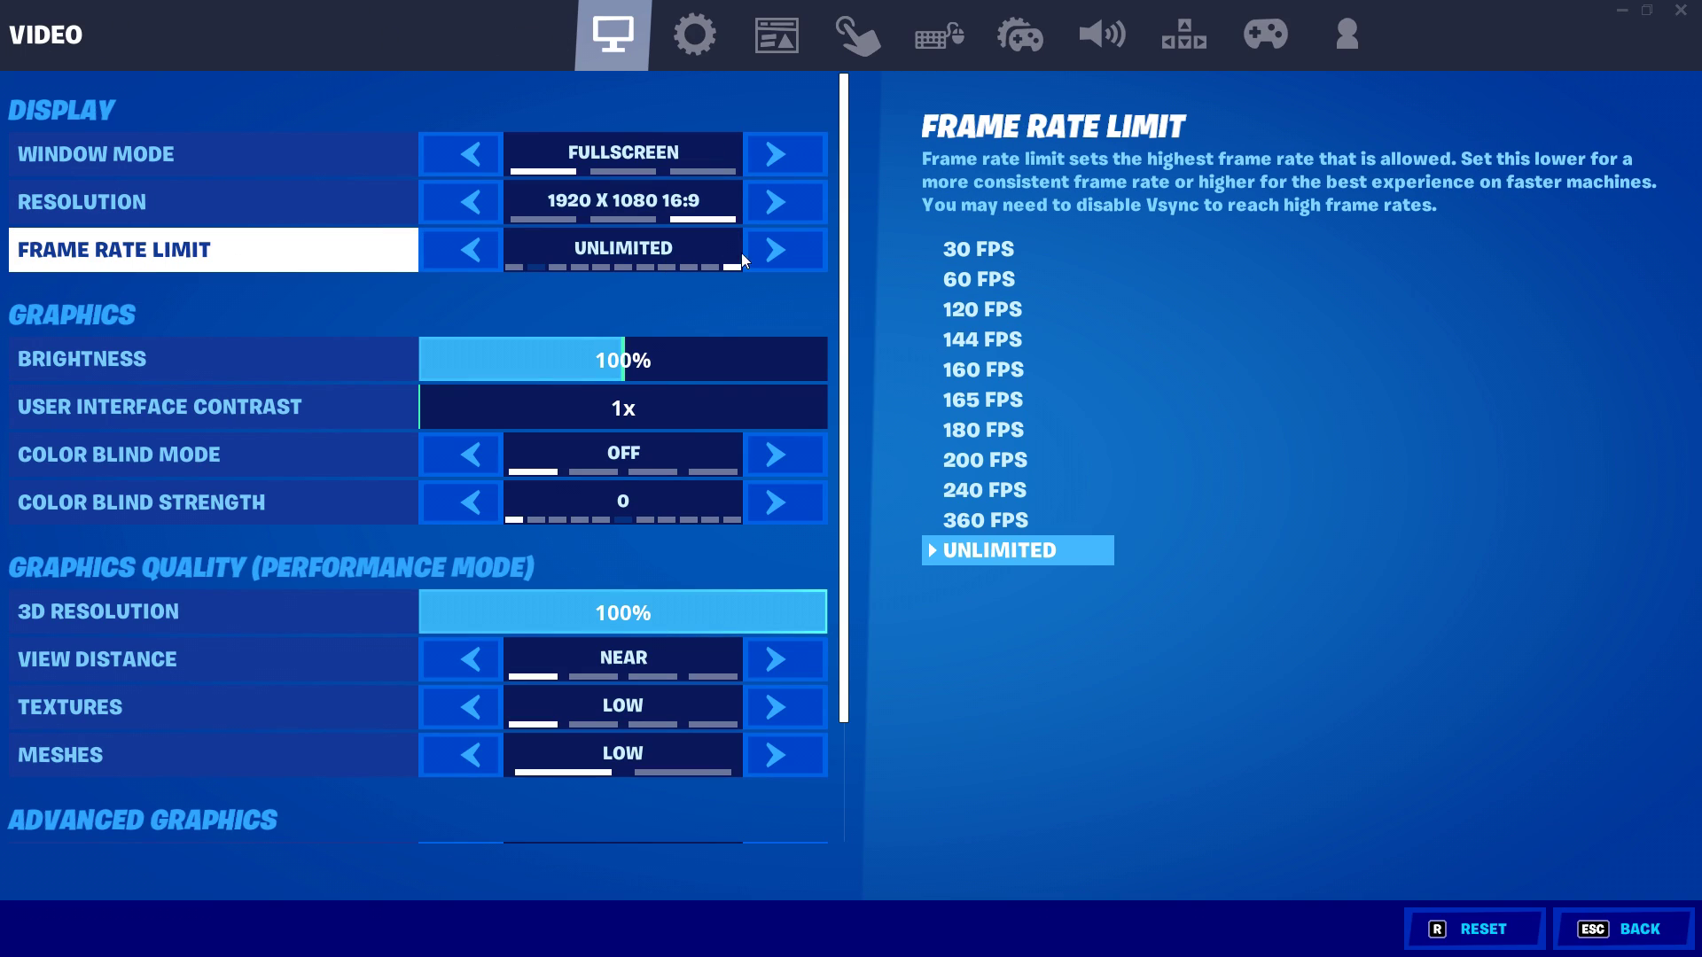
left_click(470, 252)
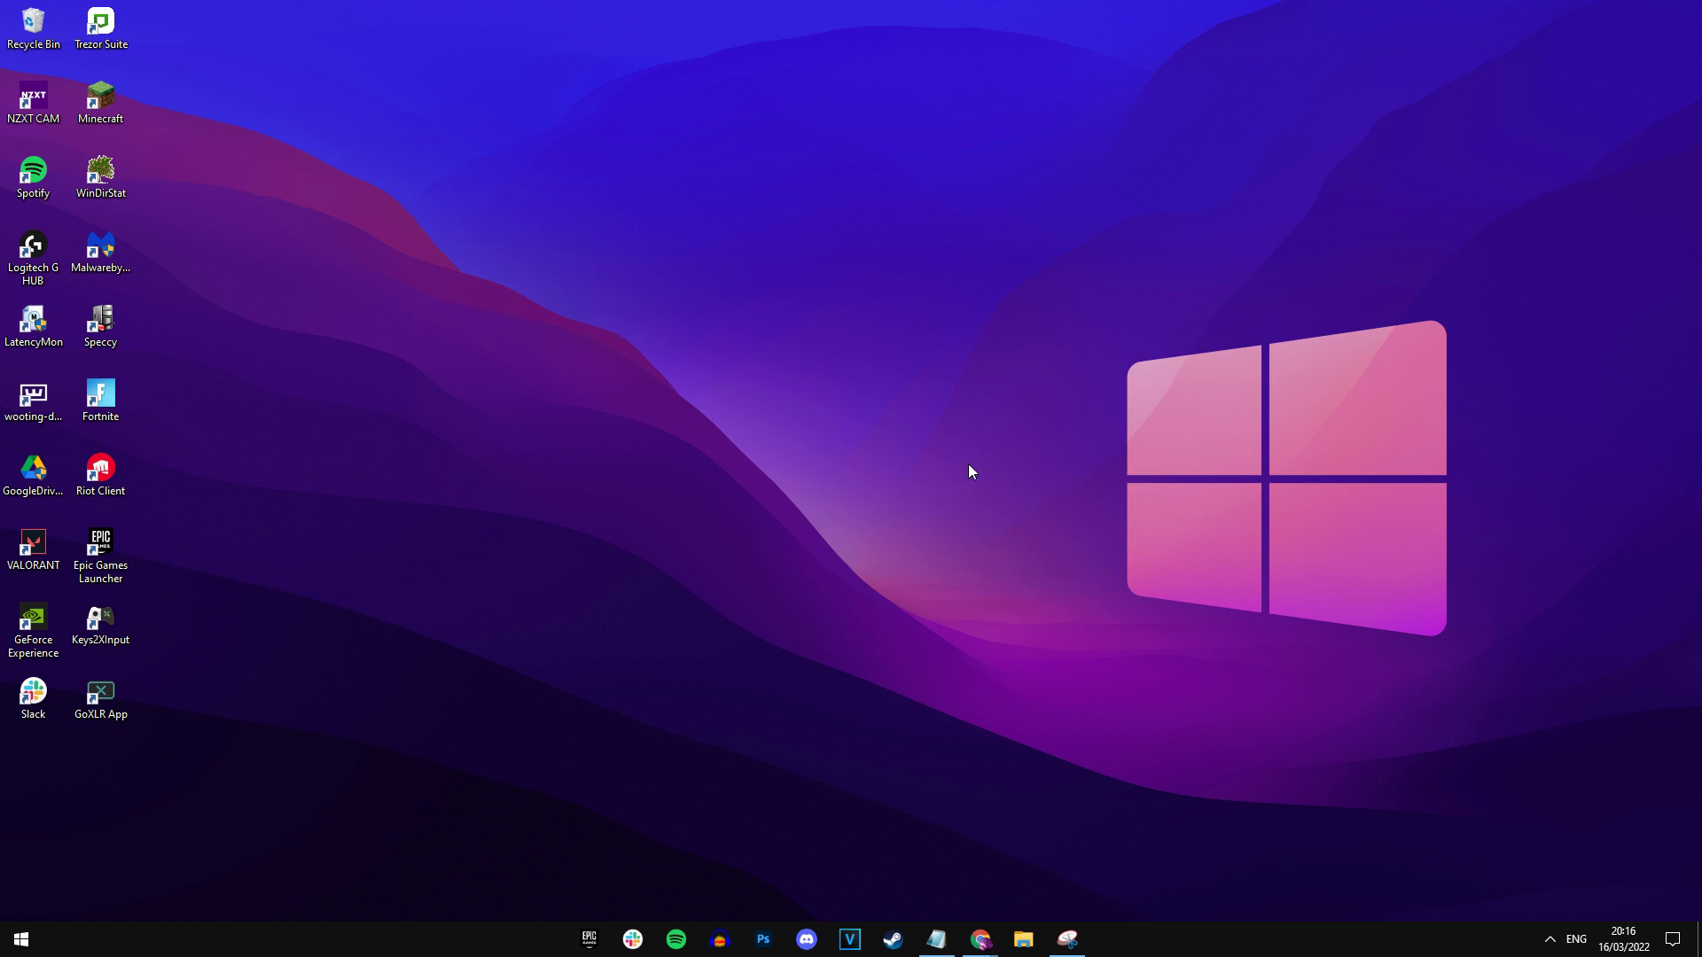
Run %LOCALAPPDATA% and browse to FortniteGame\Saved\Config\WindowsClient.
key("super+r")
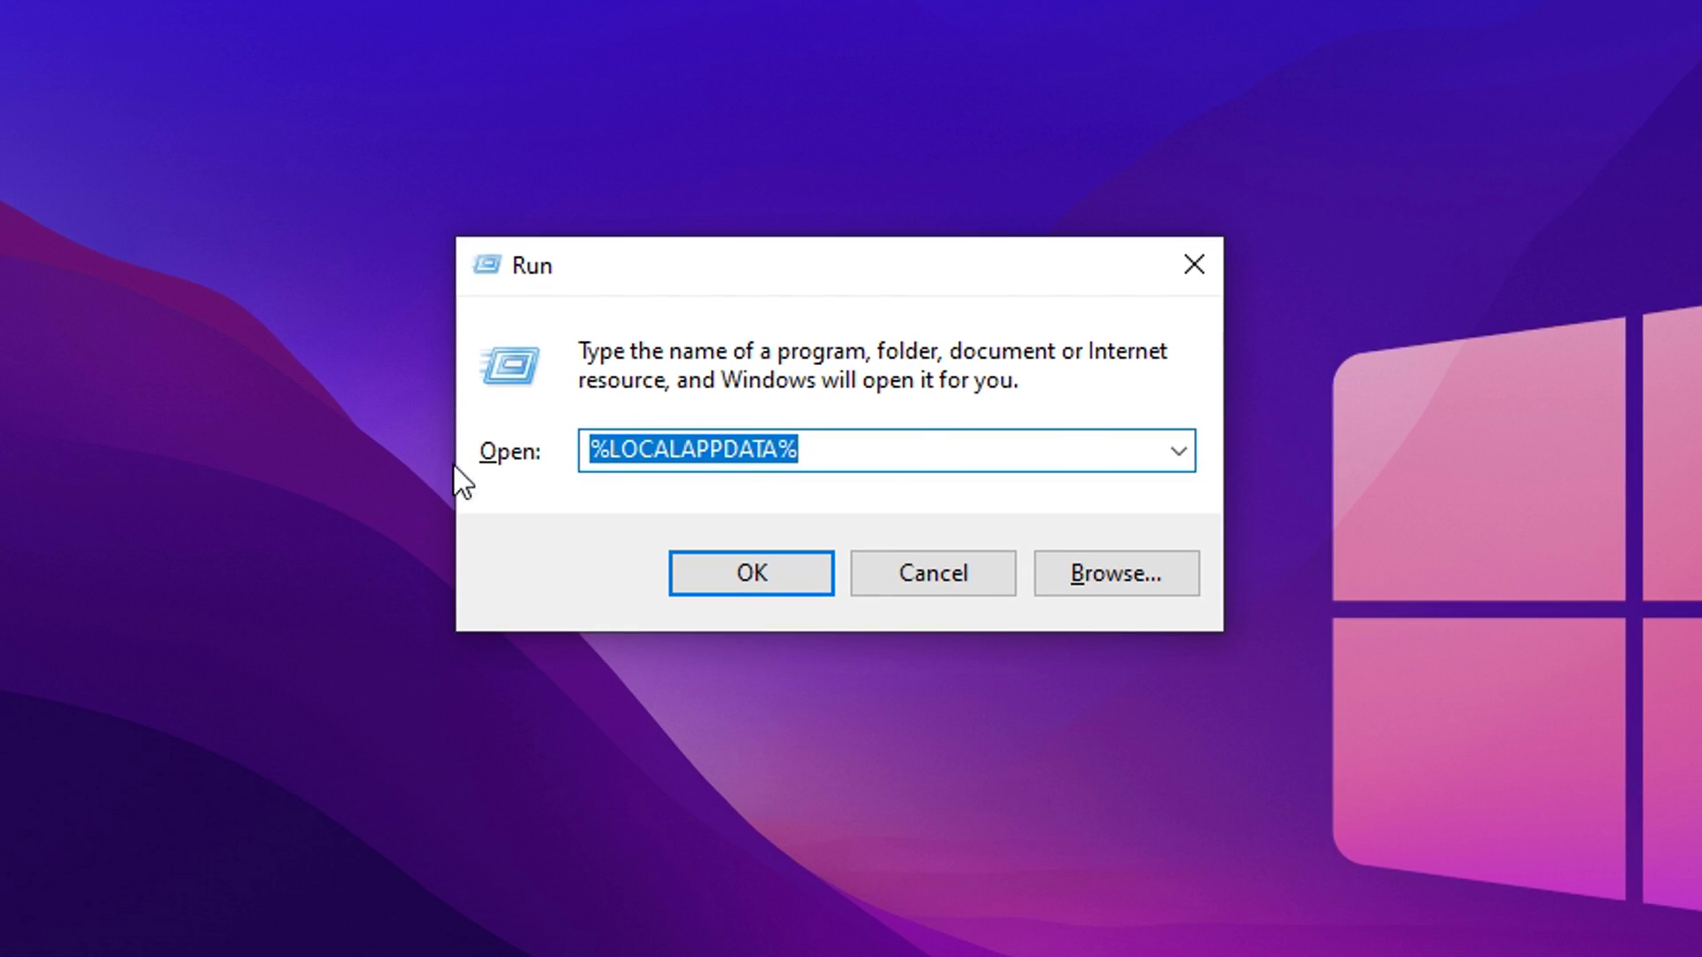
left_click(708, 465)
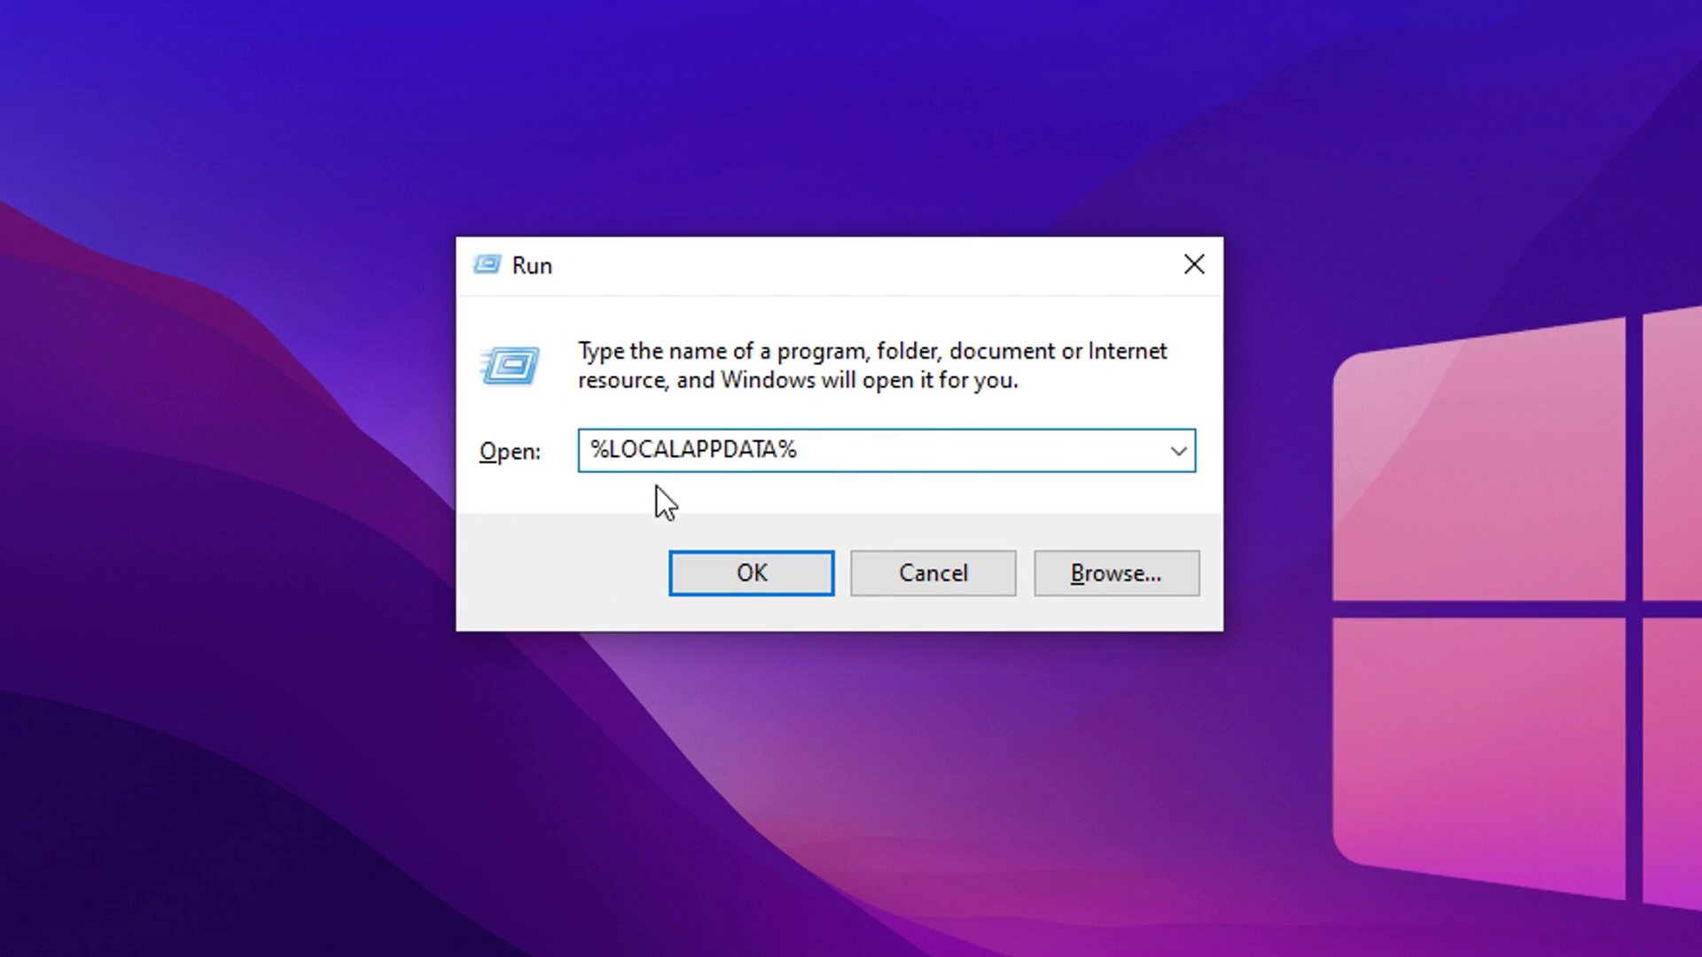
left_click(780, 573)
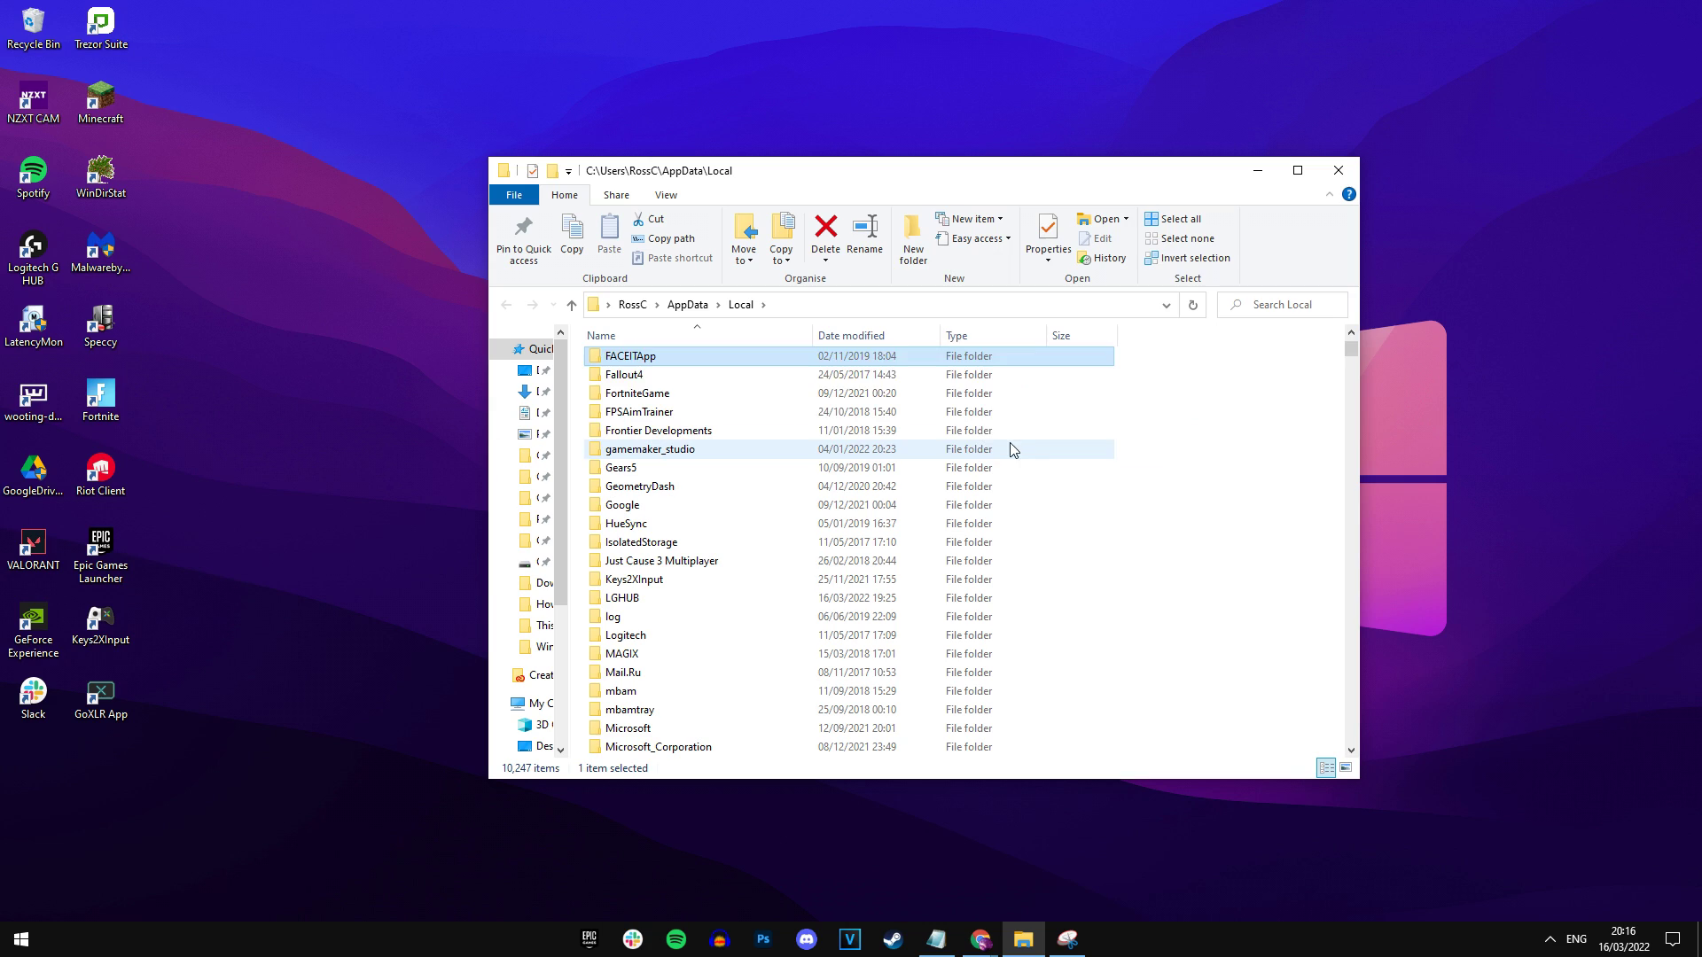
left_click(690, 394)
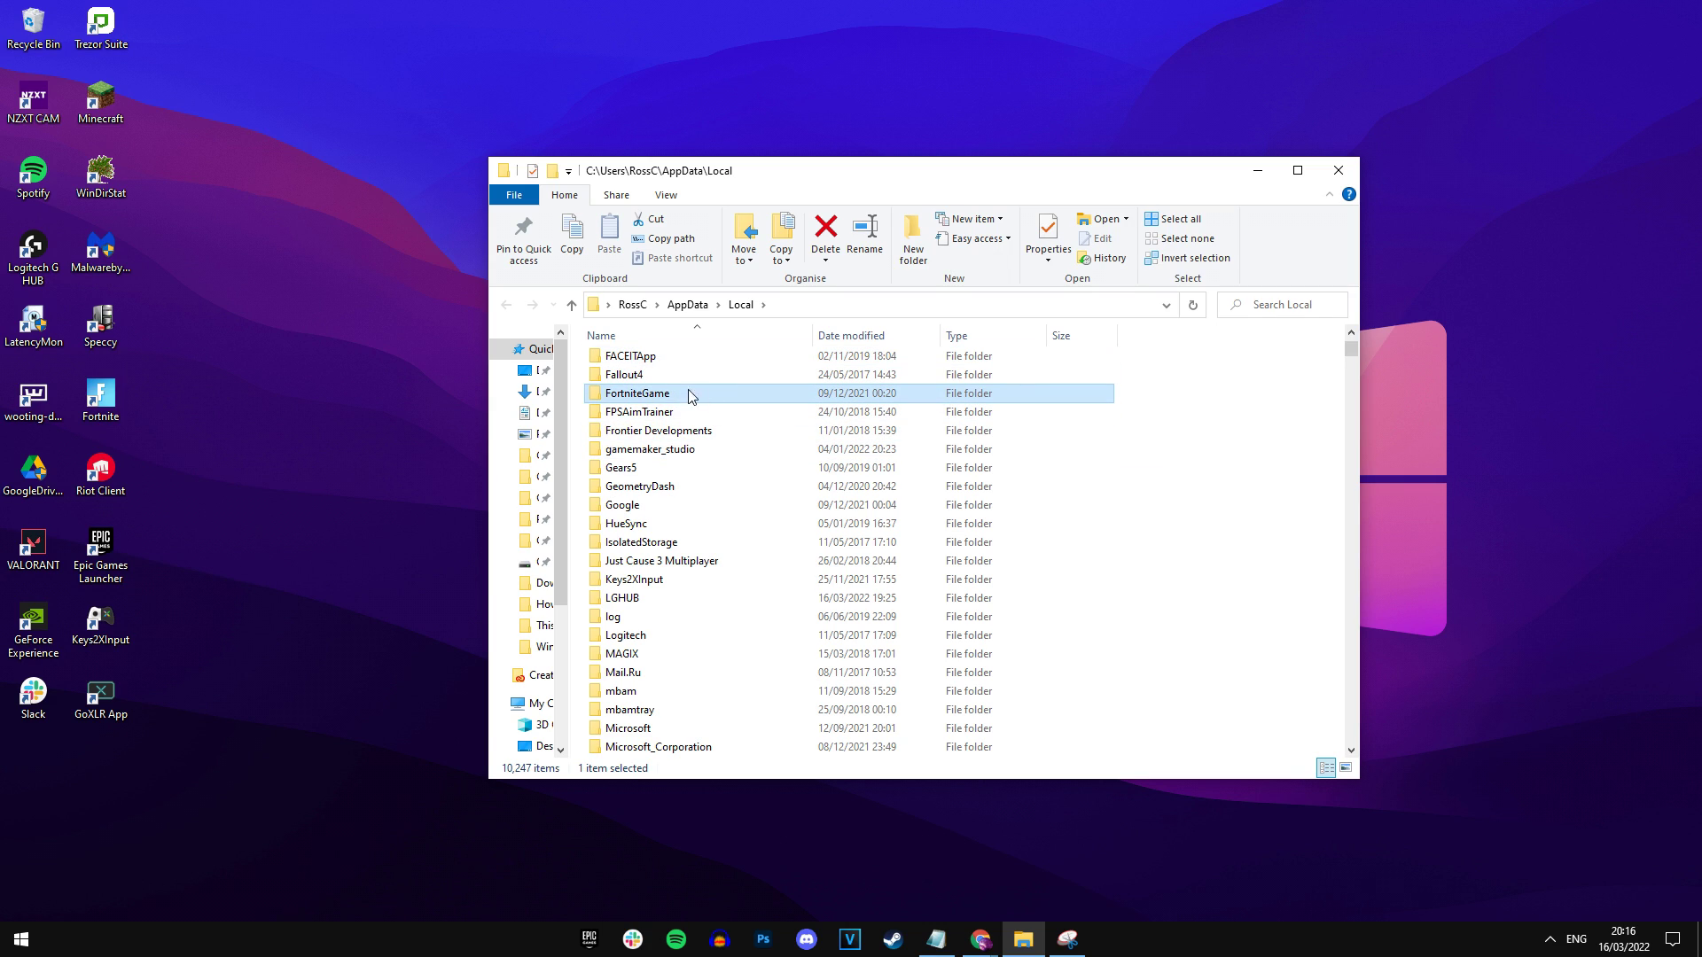
double_click(690, 394)
double_click(668, 363)
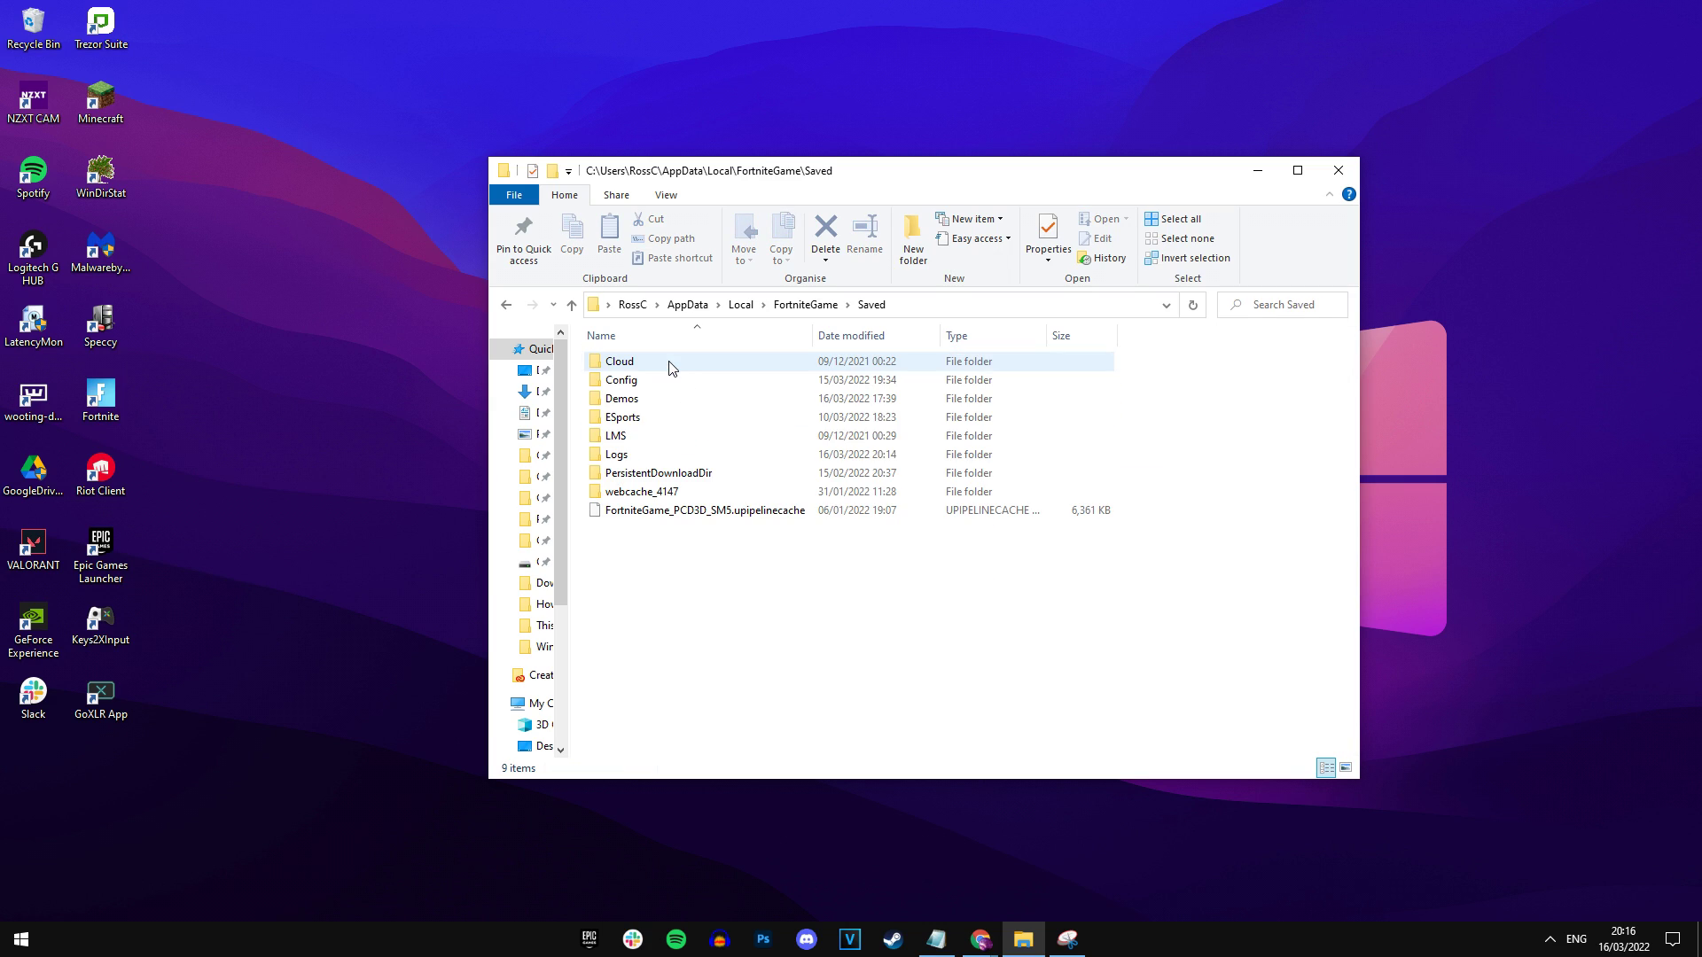
double_click(669, 385)
double_click(670, 381)
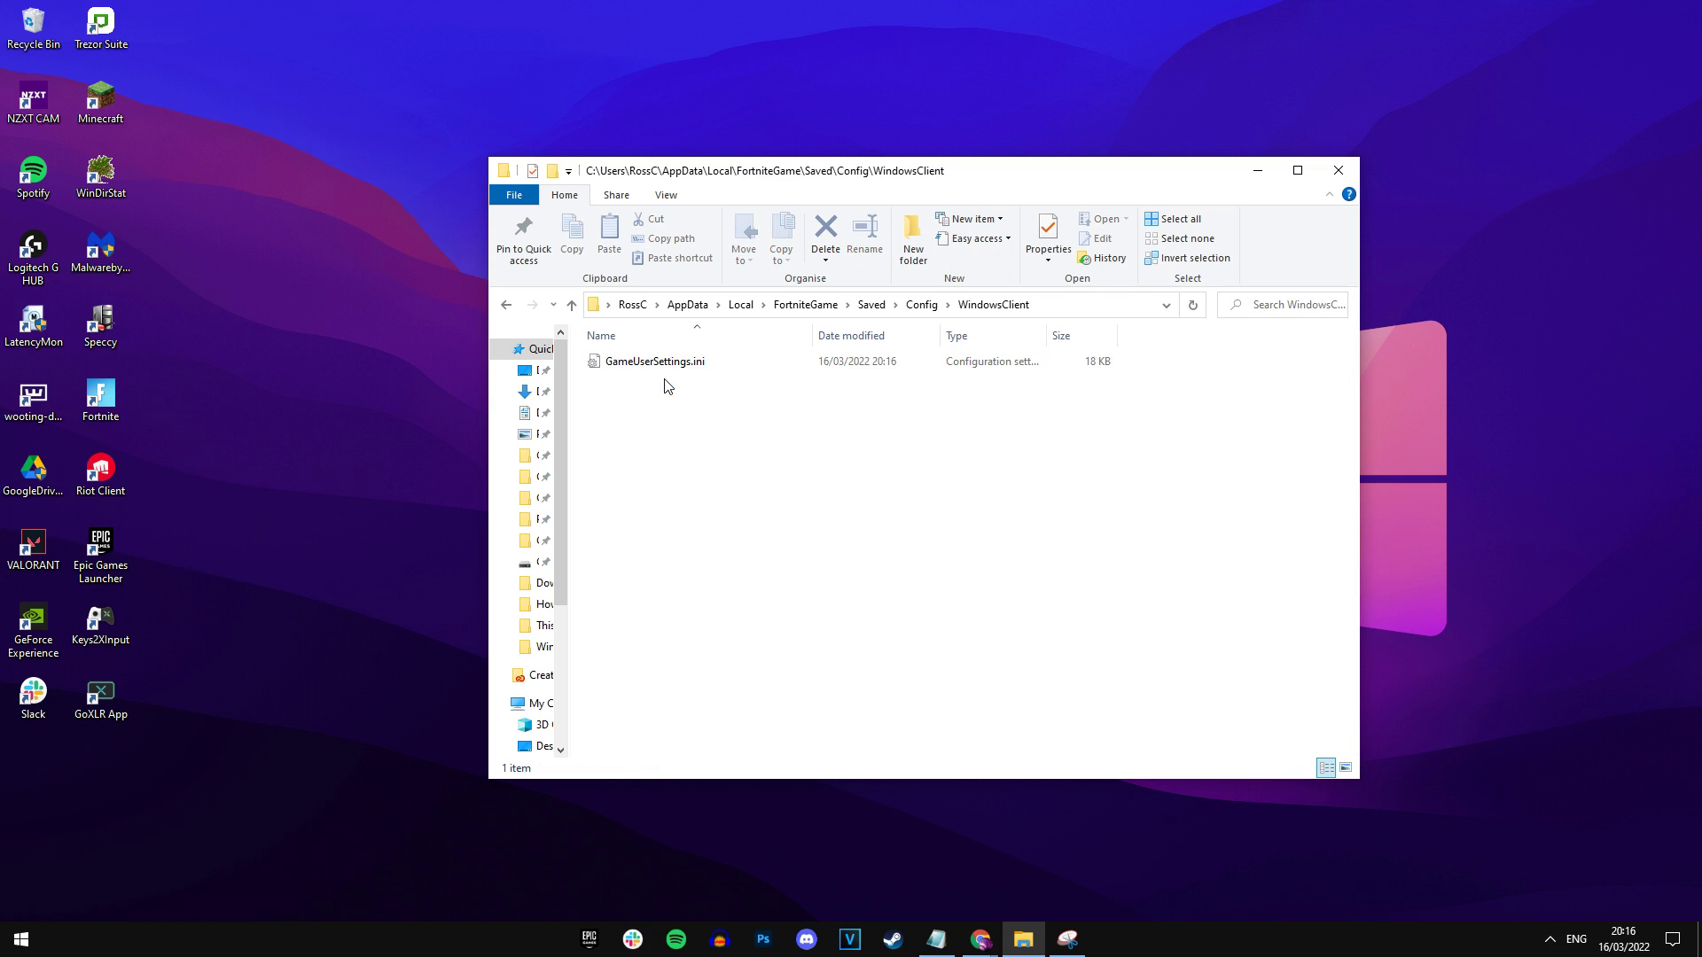
Check GameUserSettings.ini's properties, then open it for editing in Notepad.
left_click(708, 371)
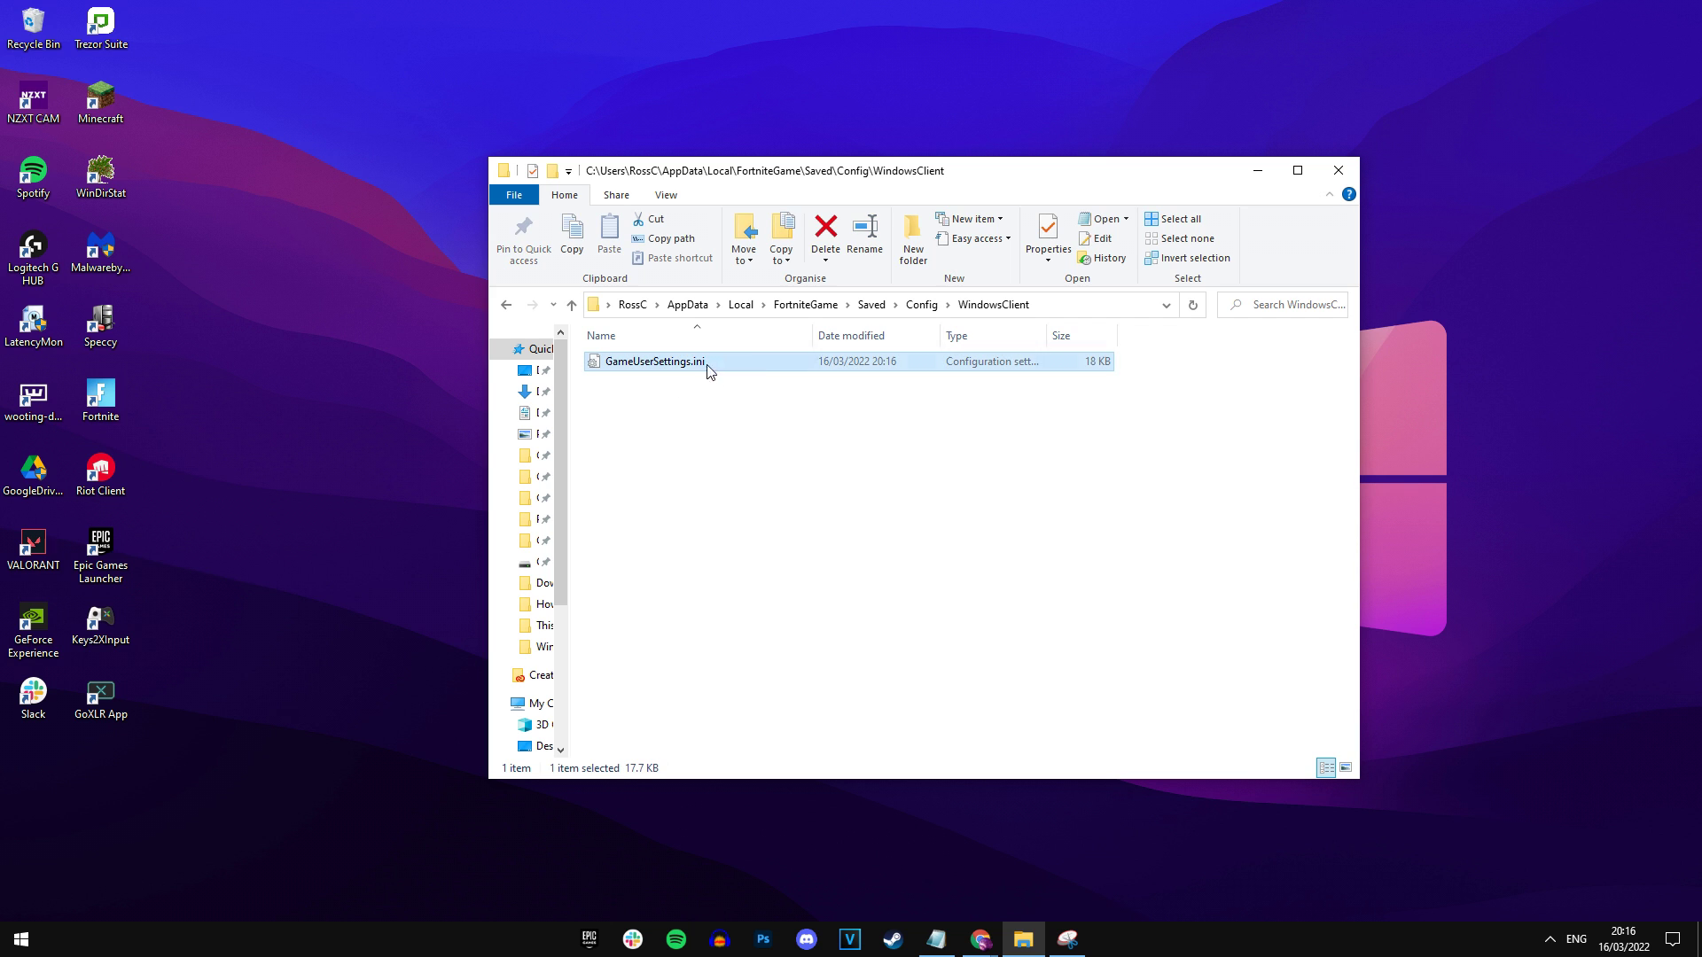
right_click(799, 366)
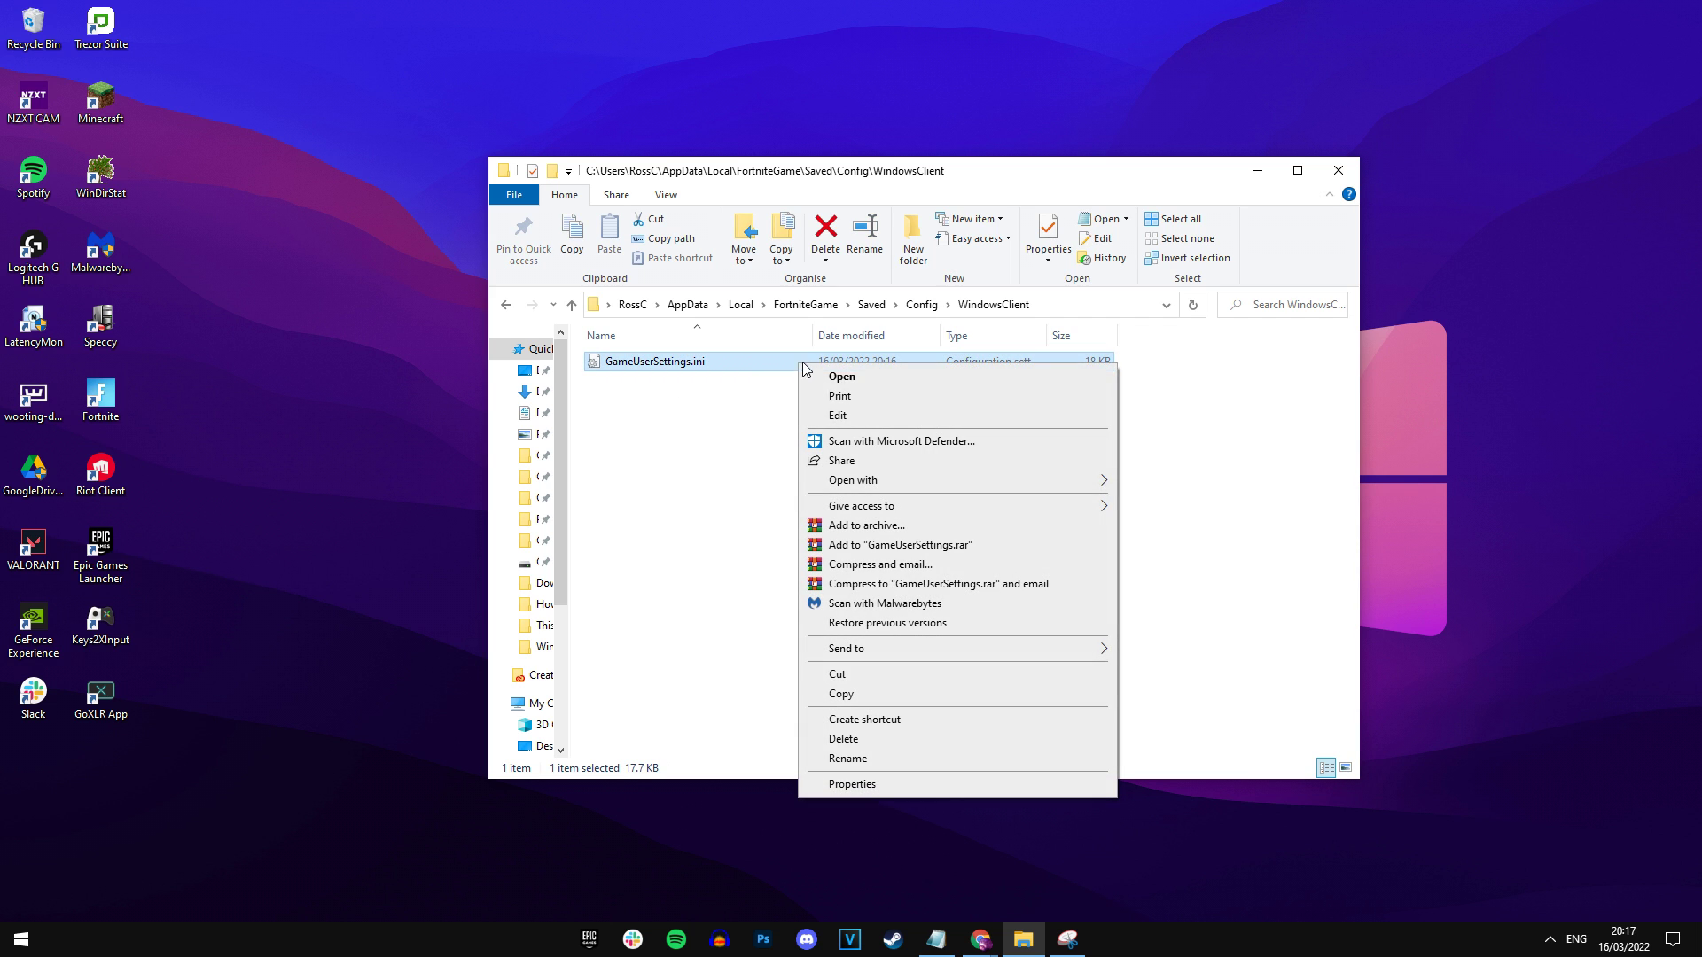
left_click(874, 783)
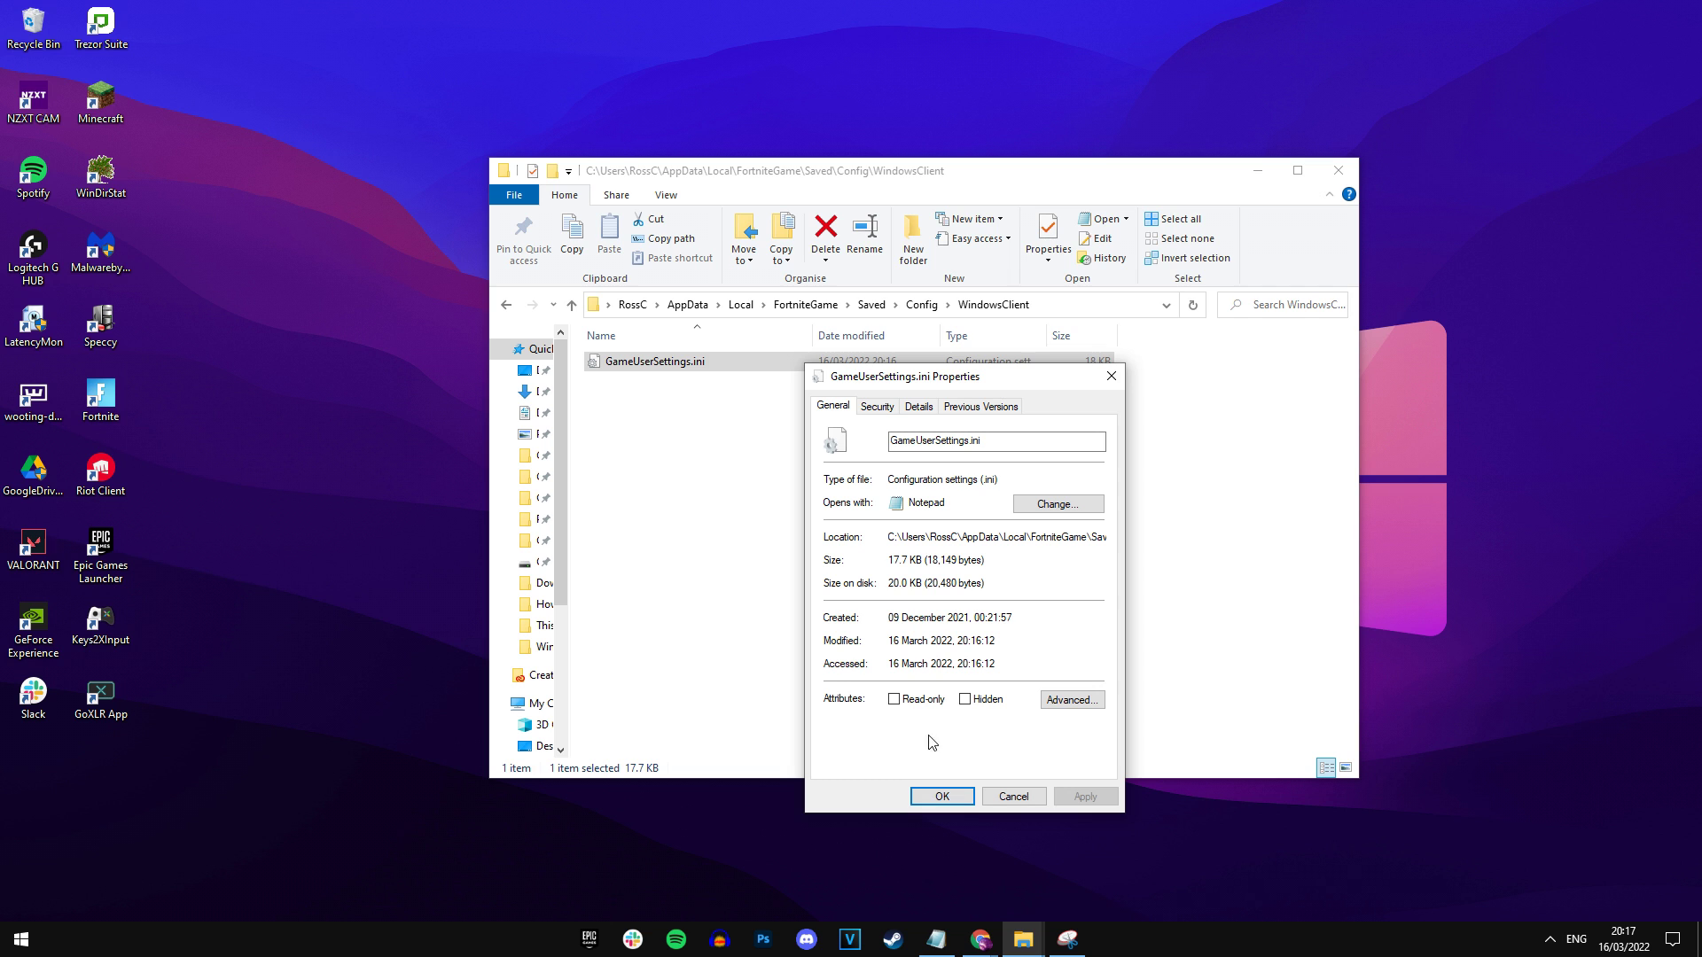
left_click(1111, 376)
right_click(865, 362)
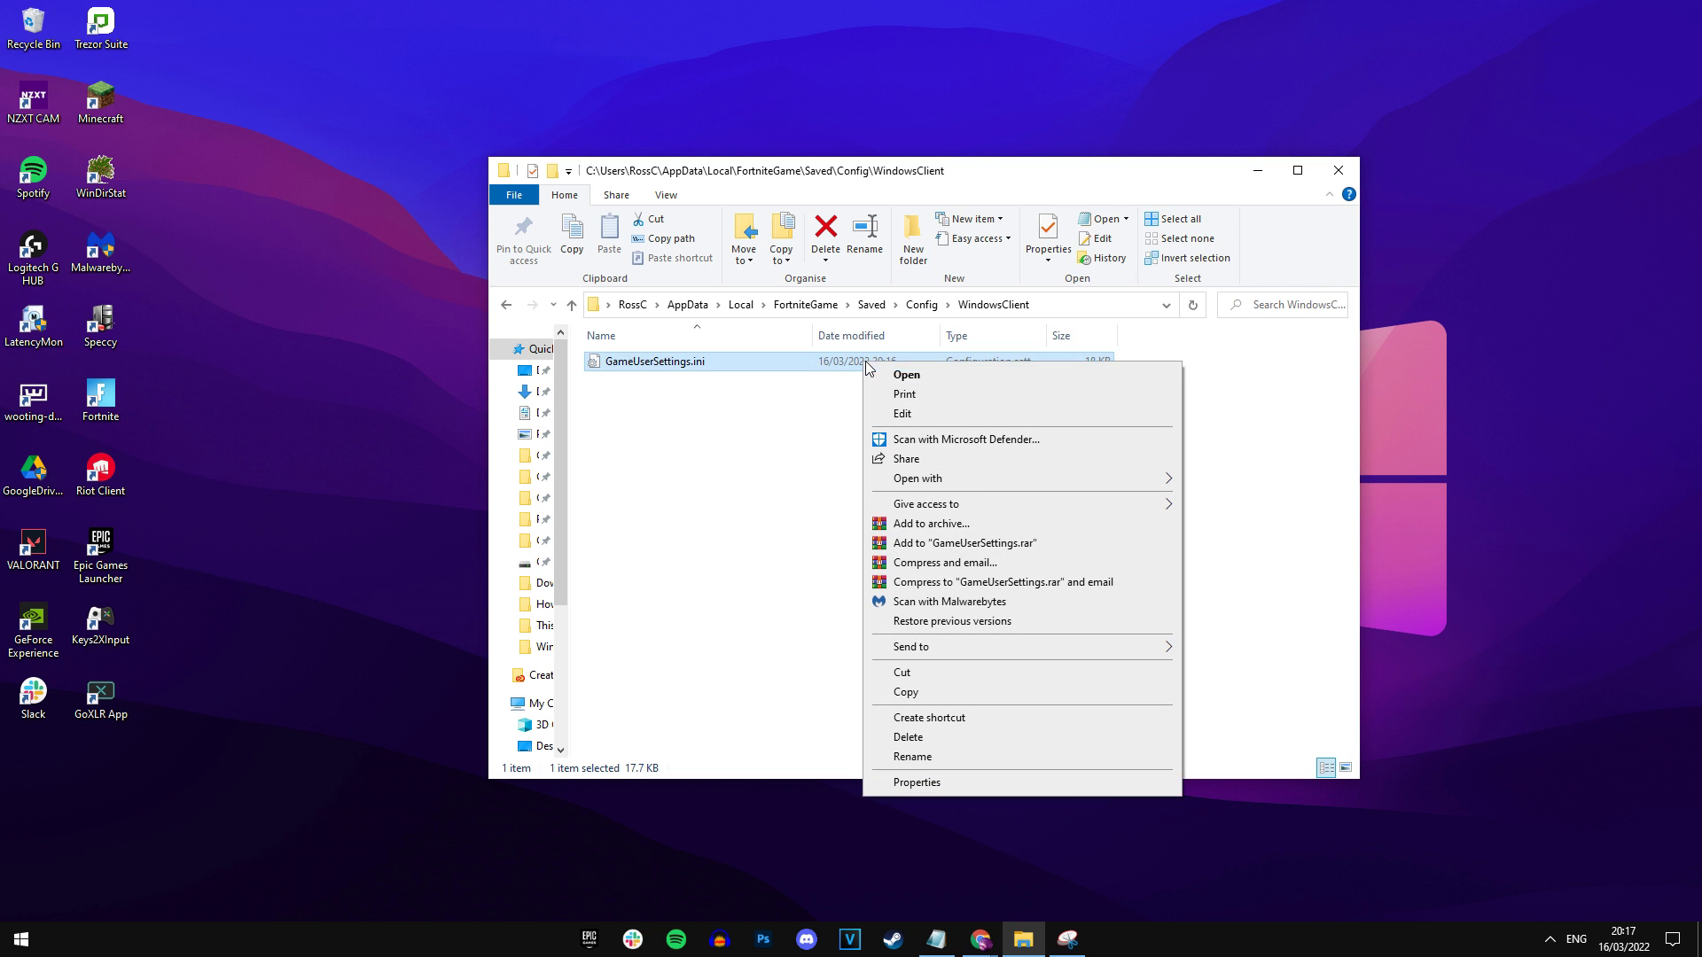
left_click(933, 413)
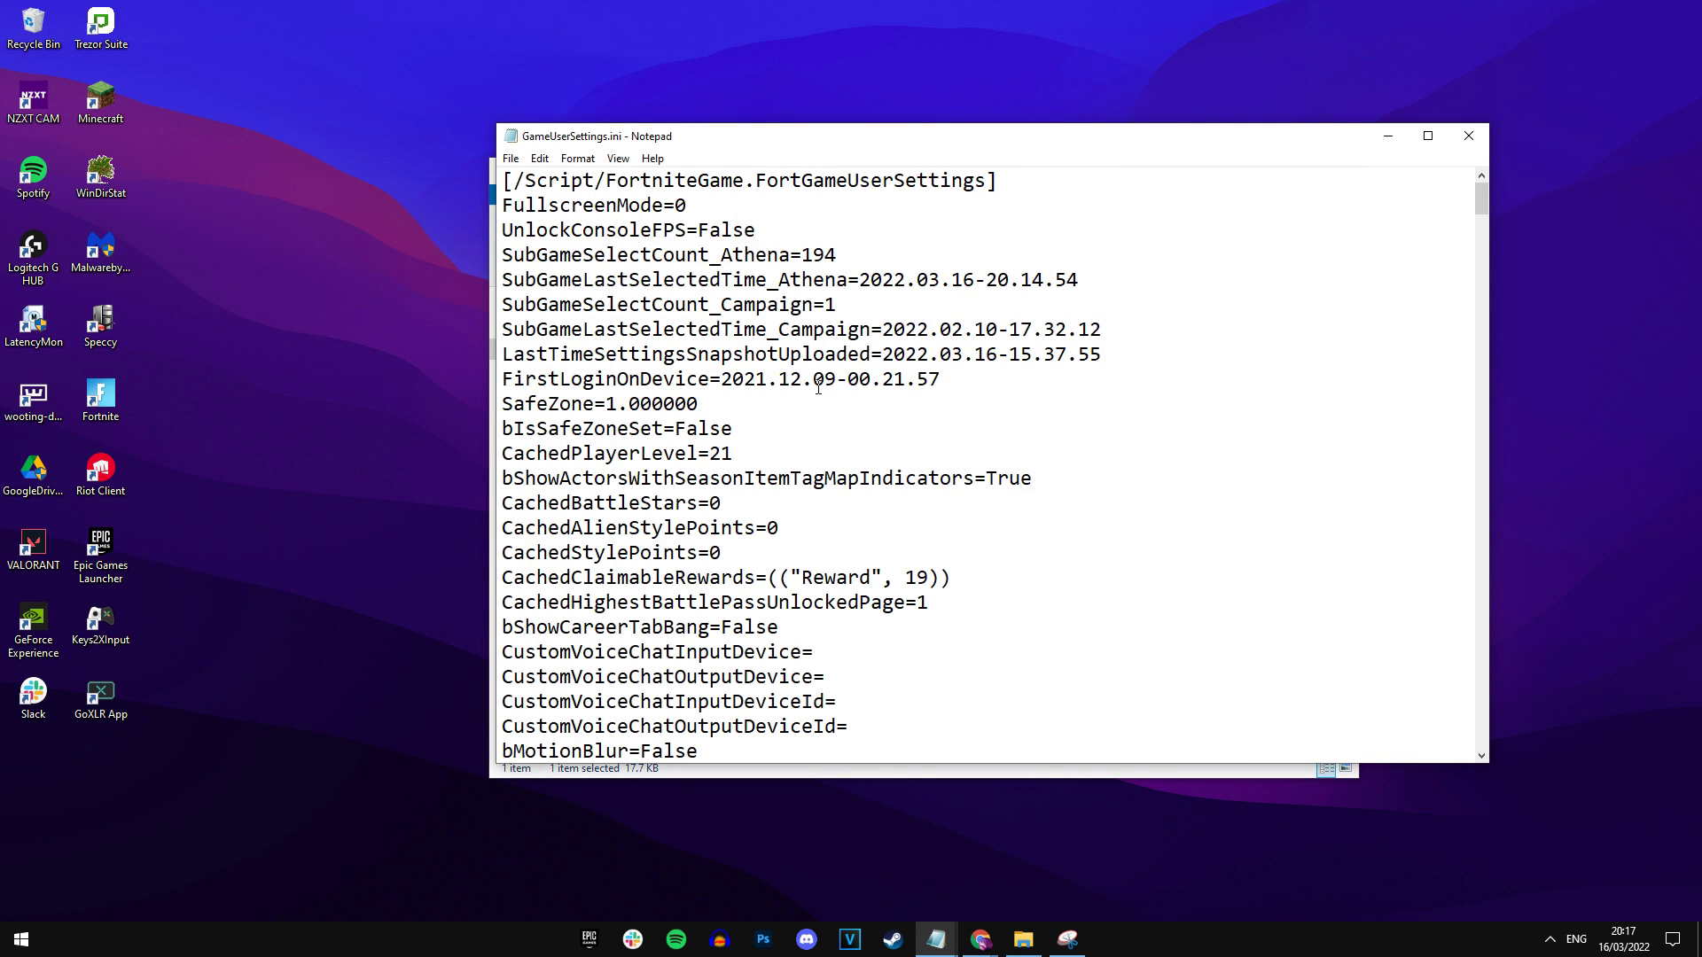
Search GameUserSettings.ini for 'frame' to locate the FrameRateLimit line.
scroll(814, 387, "down", 10)
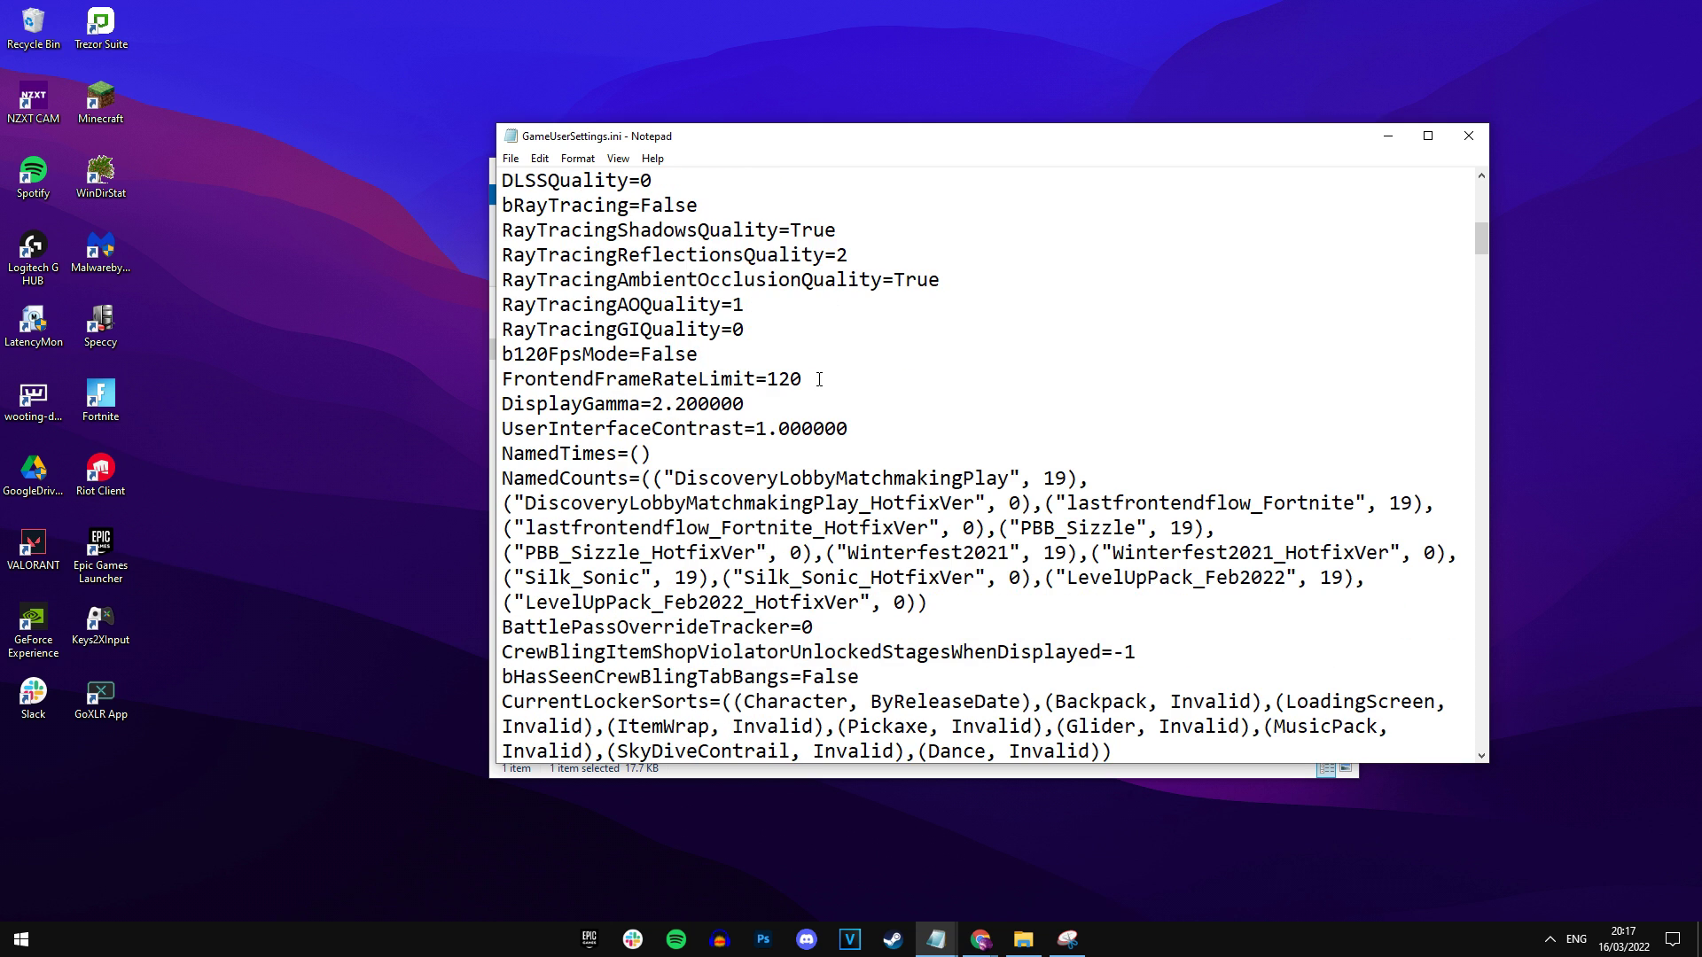
key("ctrl+f")
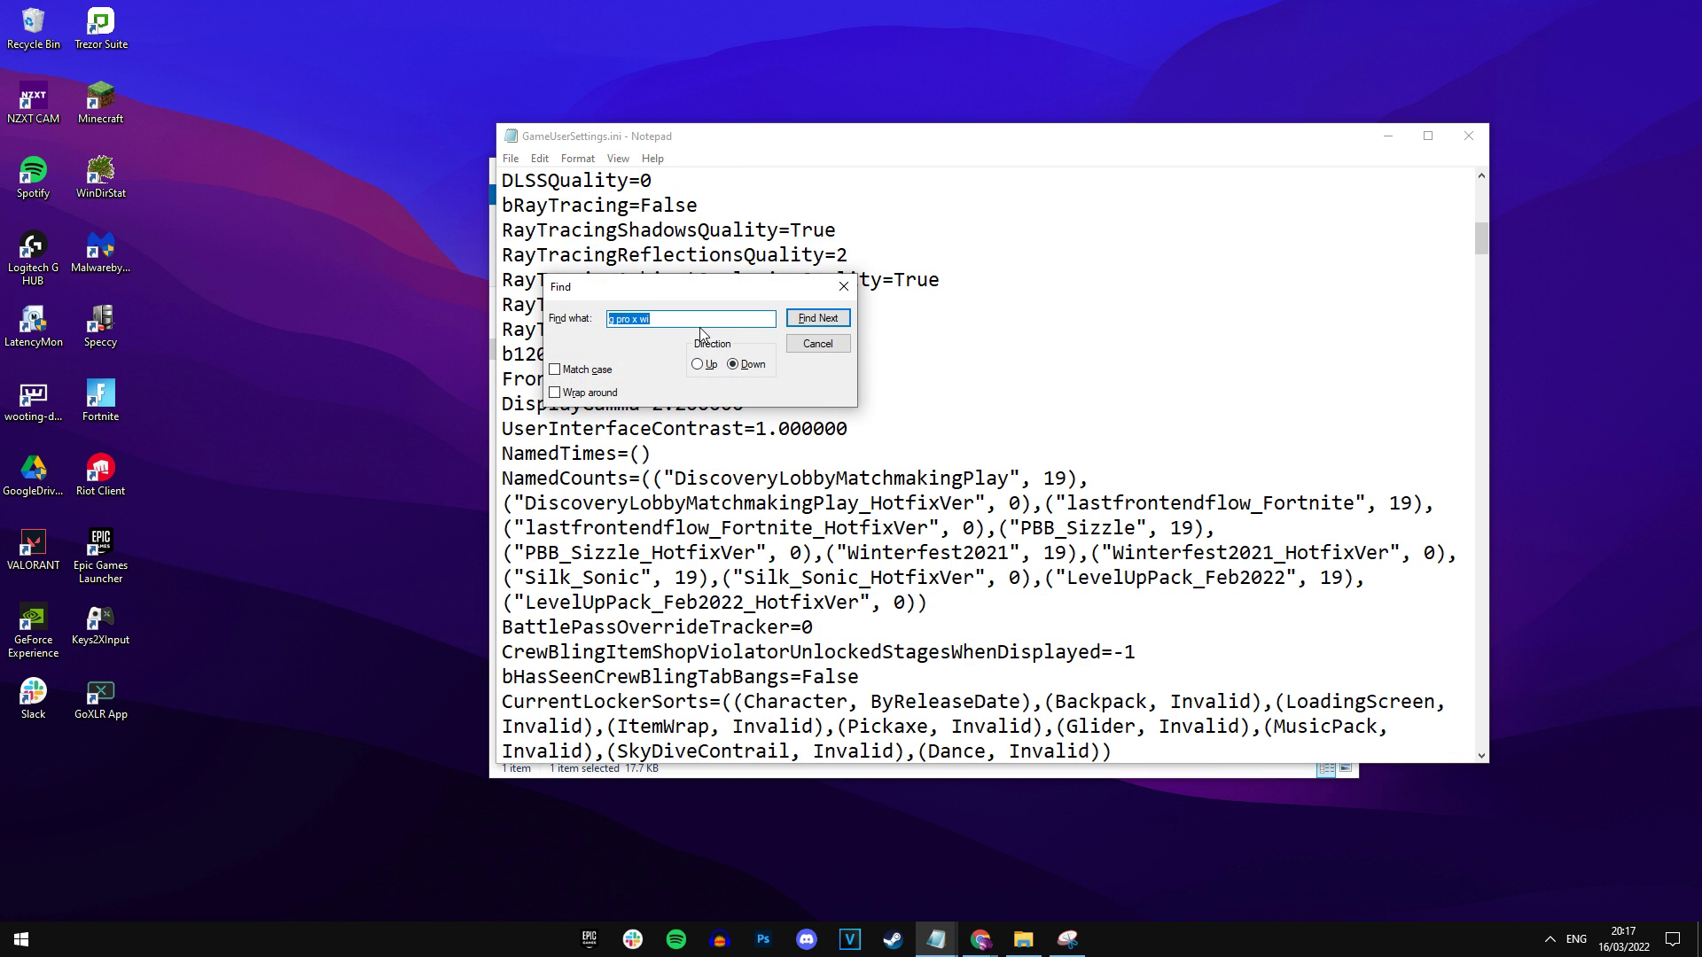
type("frame")
double_click(816, 319)
key("Return")
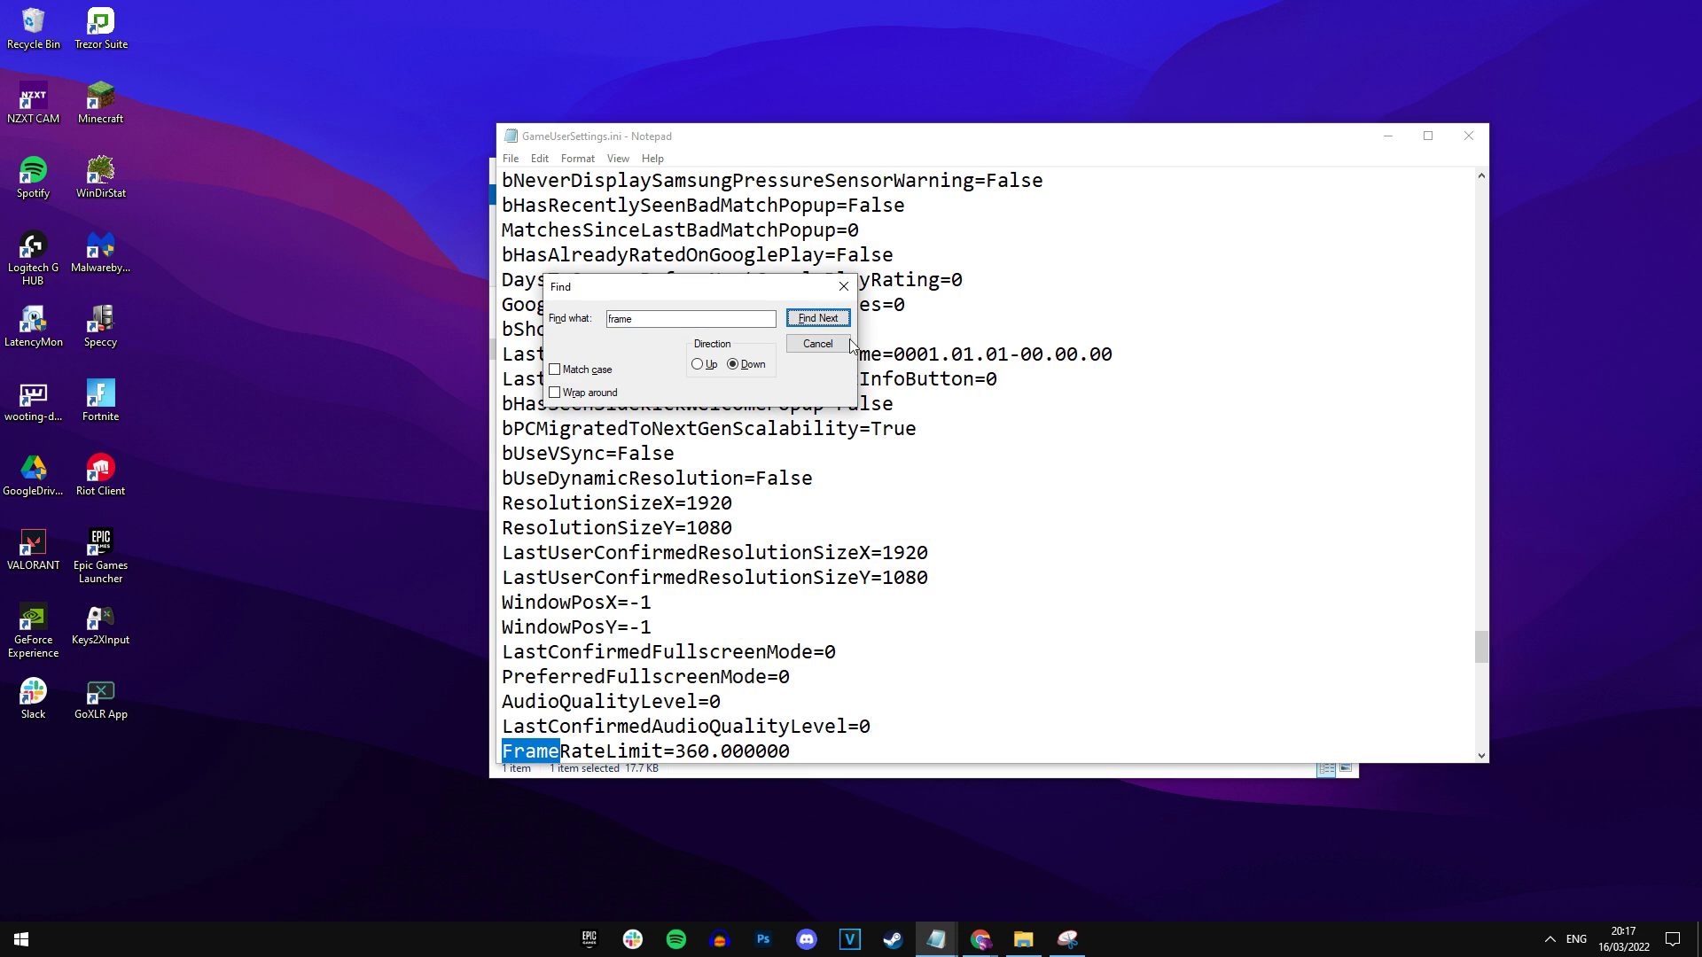
left_click(846, 289)
Change FrameRateLimit from 360.000000 to 355.000000.
scroll(747, 455, "down", 4)
left_click(747, 453)
left_click_drag(791, 453, 673, 451)
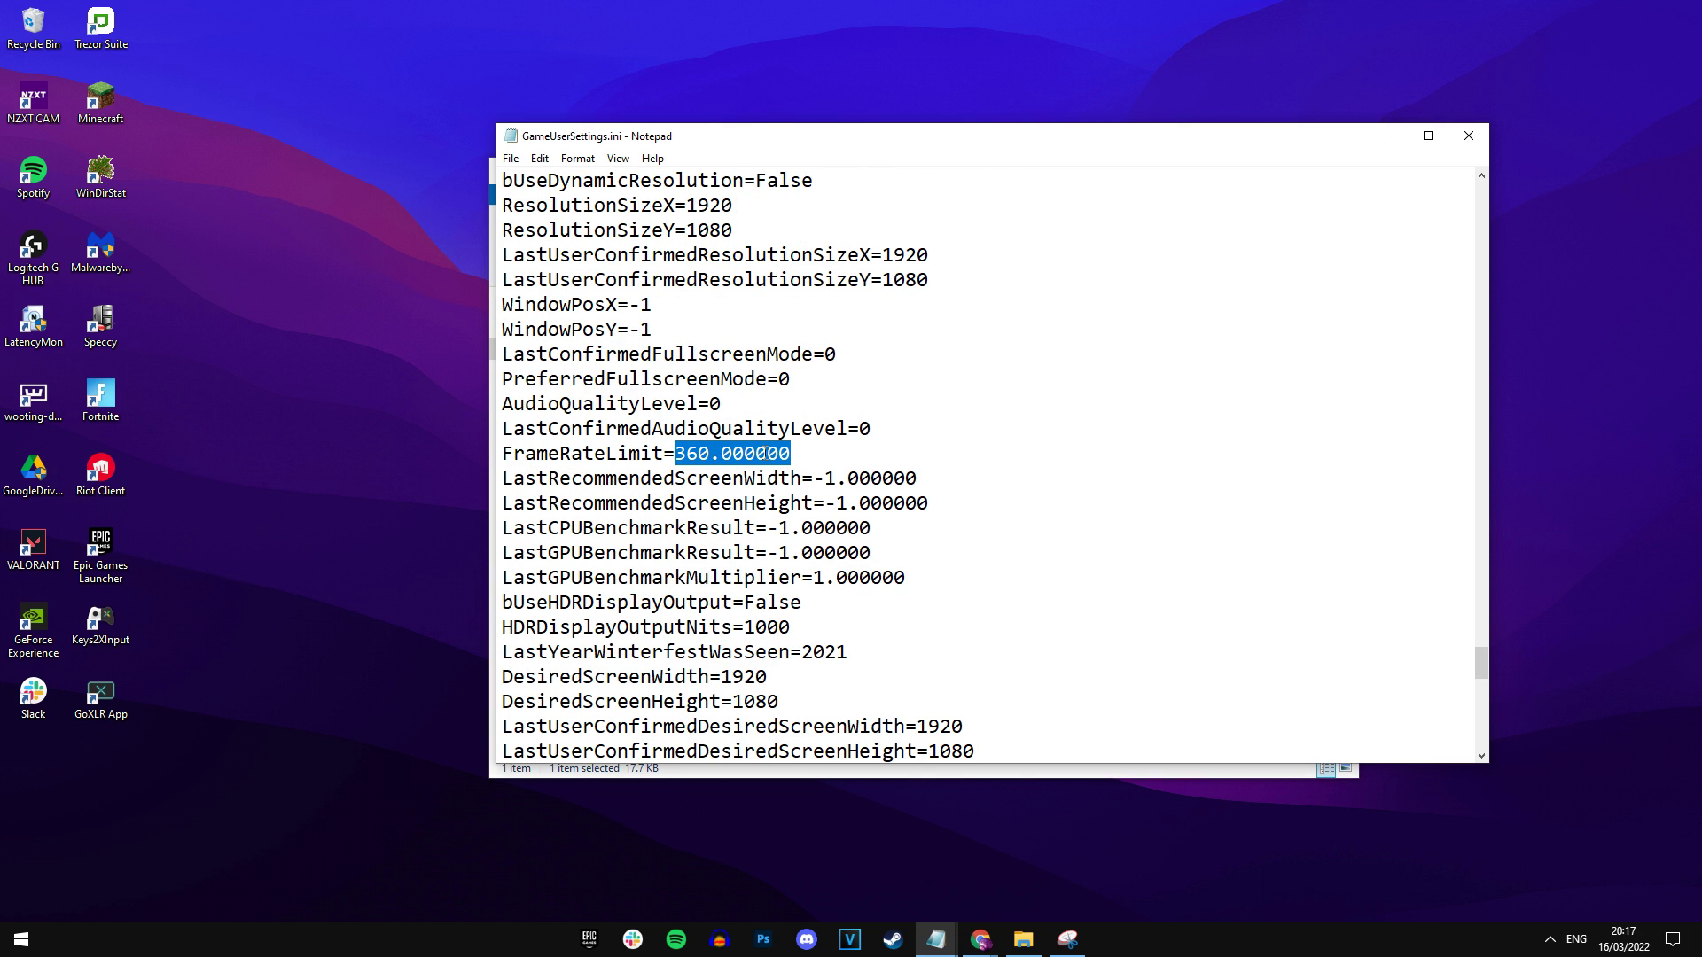
left_click_drag(792, 450, 690, 453)
left_click(699, 453)
type("55")
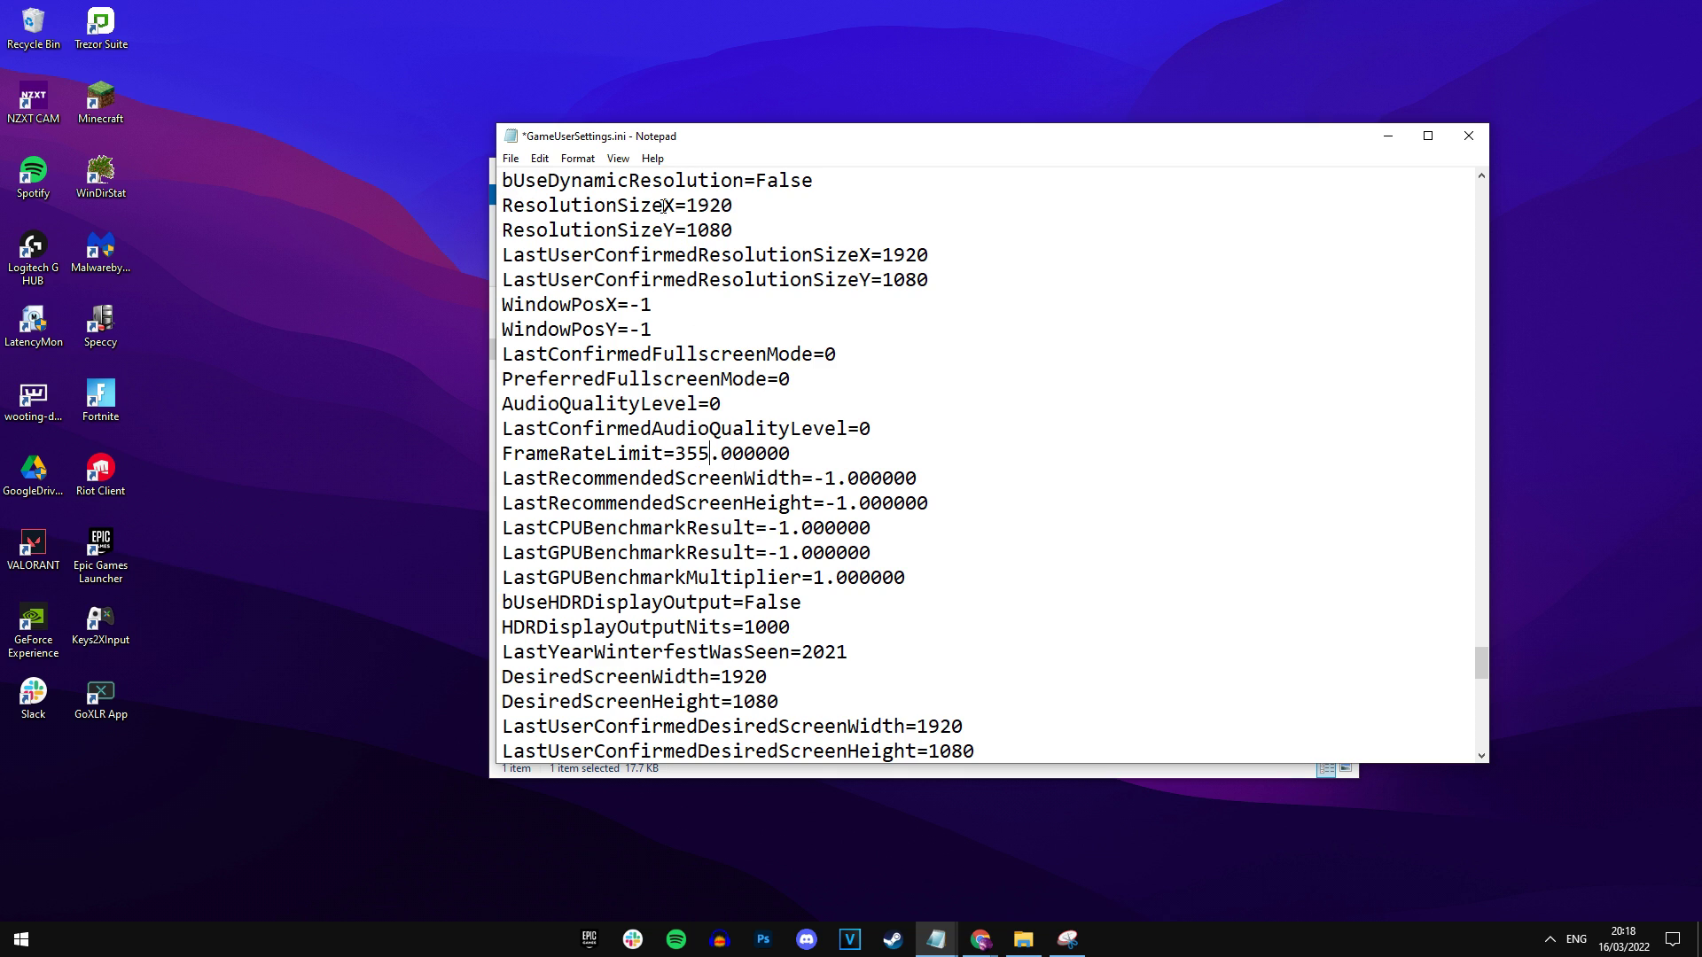
Save GameUserSettings.ini and close Notepad.
left_click(510, 158)
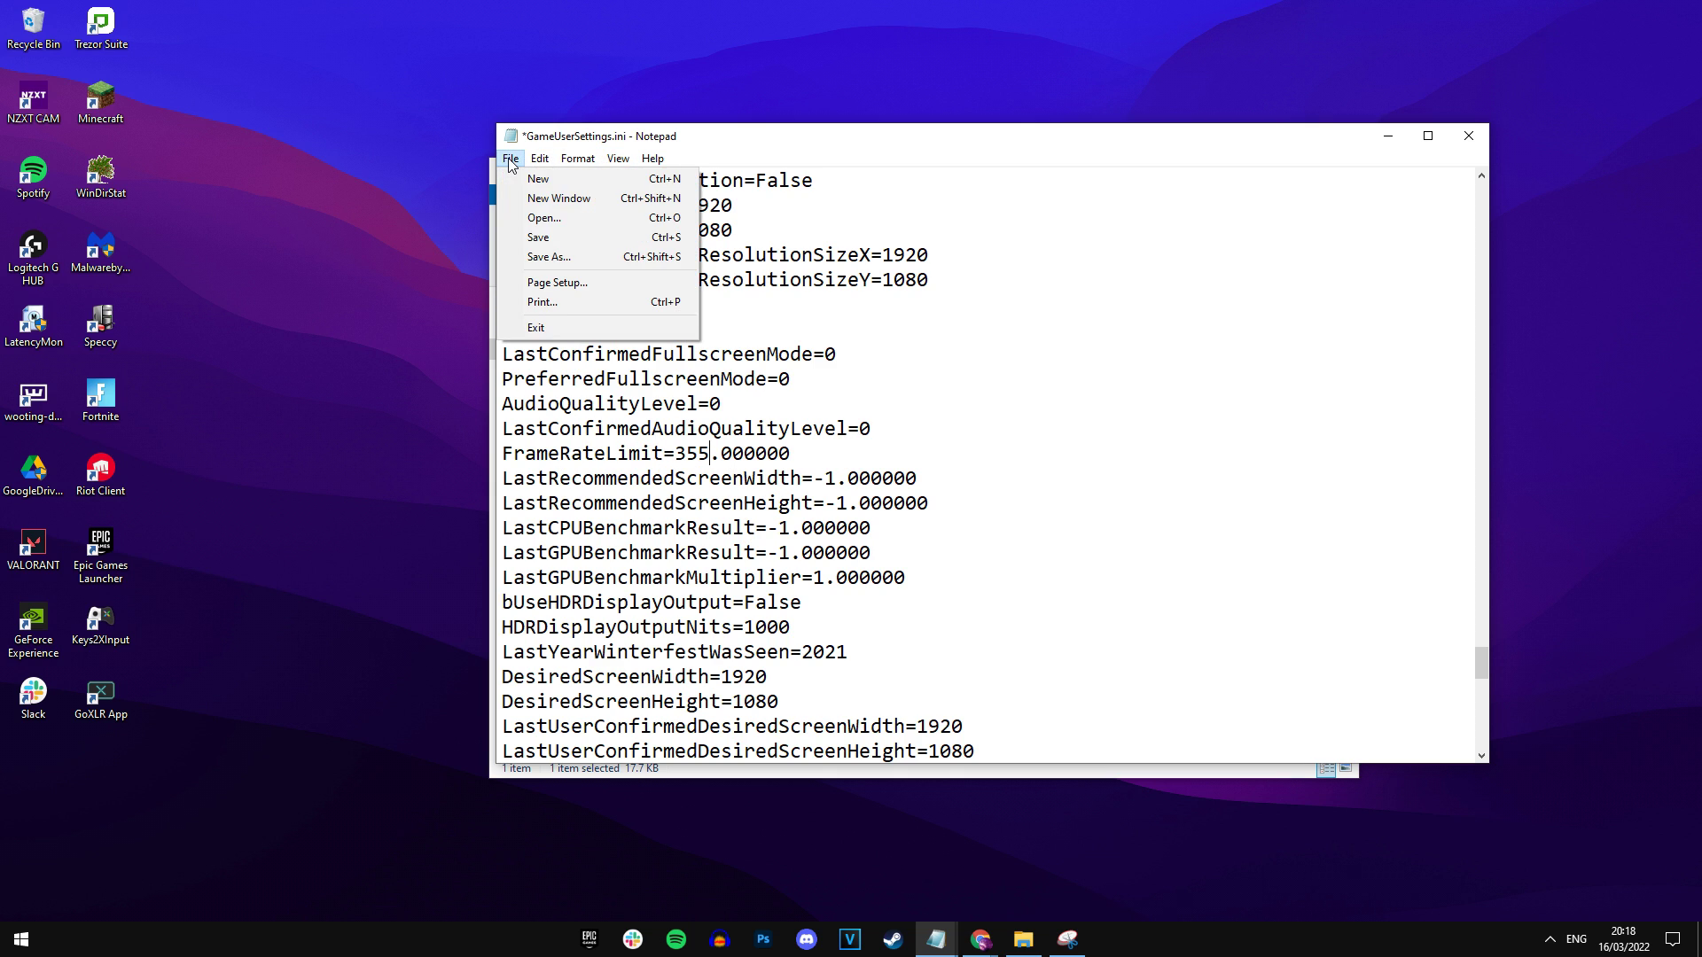
left_click(538, 238)
left_click(1468, 135)
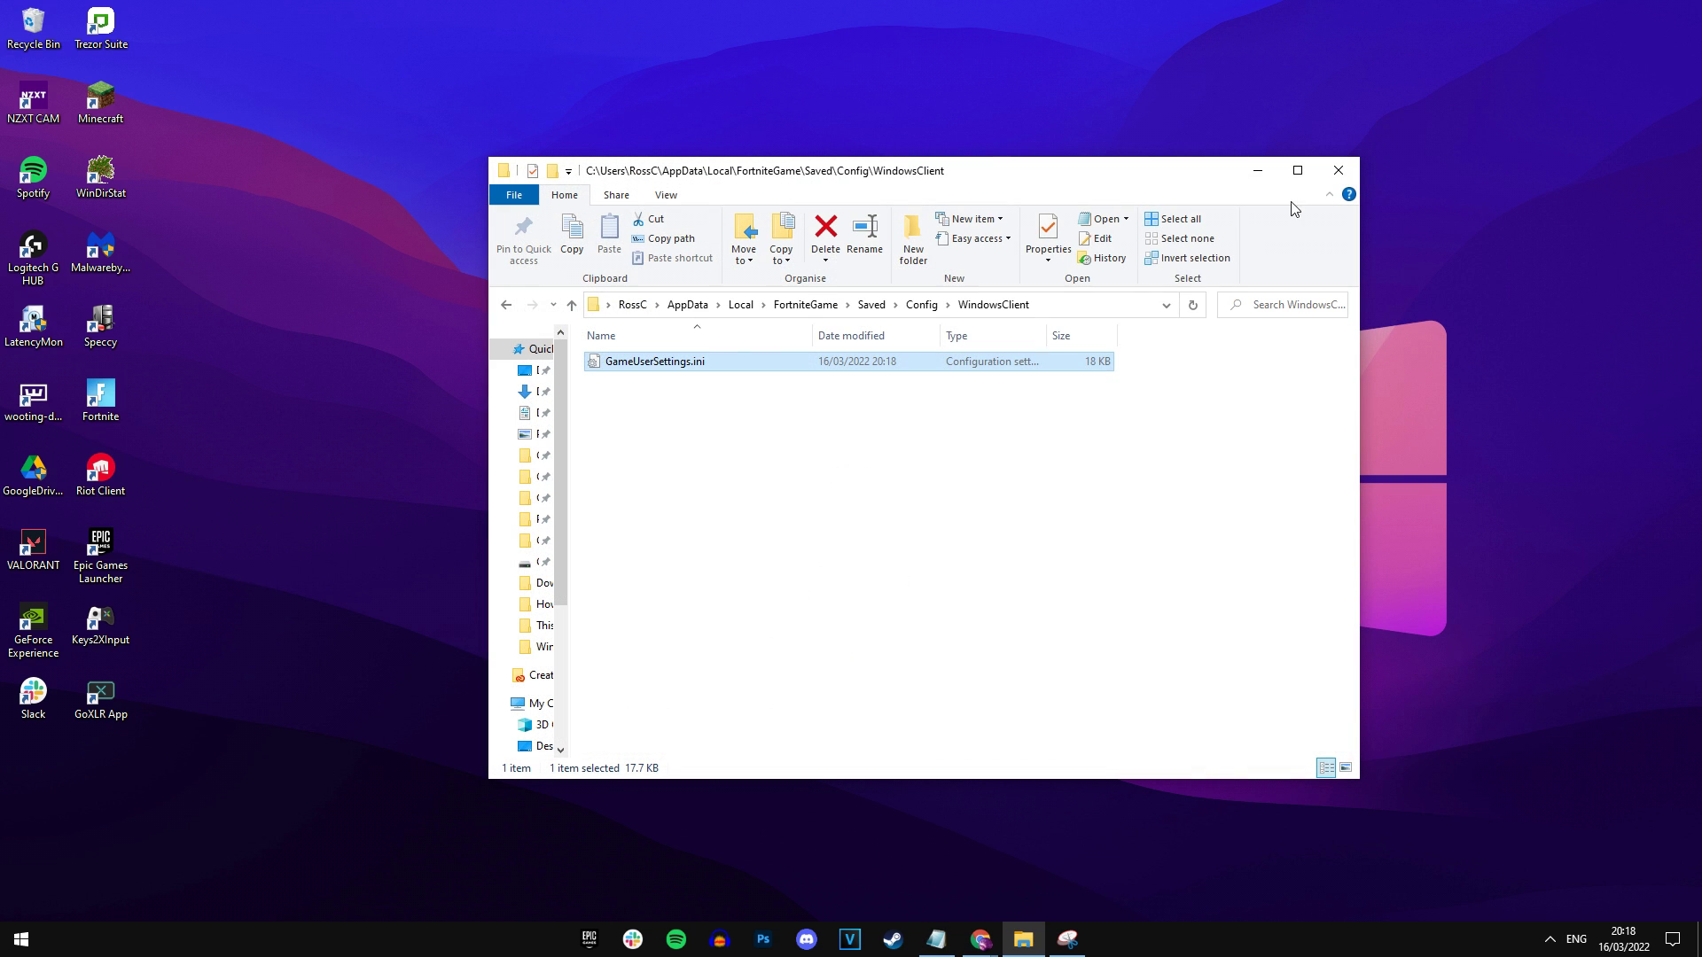
Mark GameUserSettings.ini Read-only in Properties, then reopen Properties to verify.
right_click(917, 363)
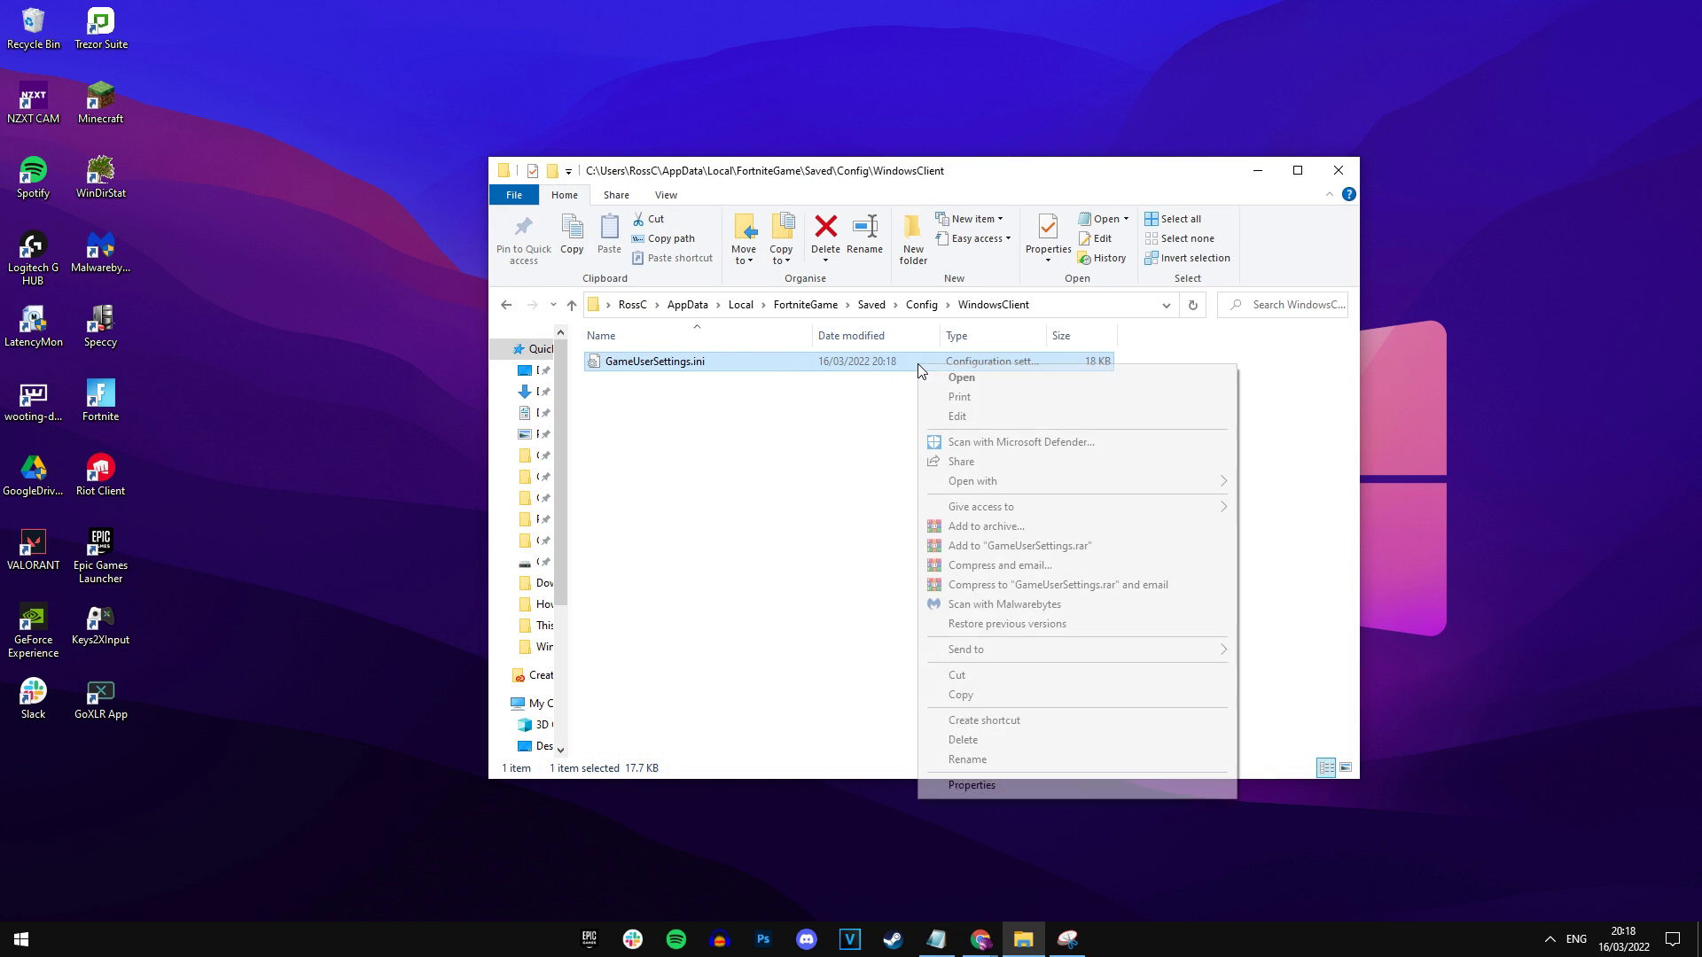
left_click(972, 784)
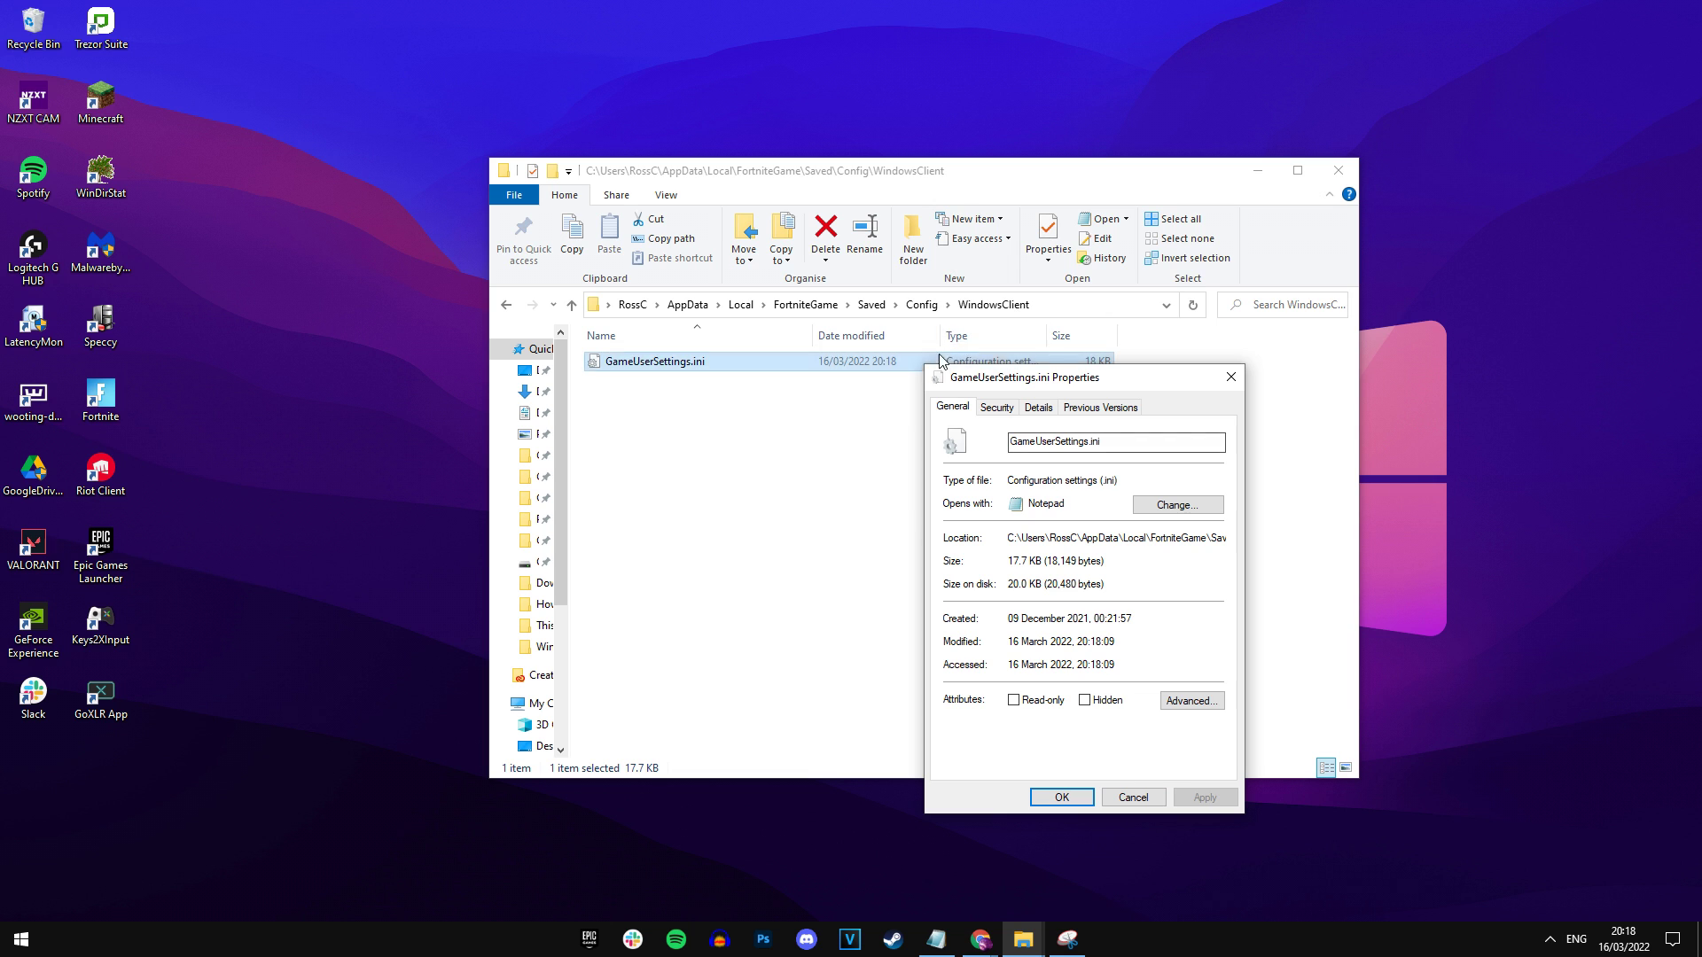
left_click(1014, 701)
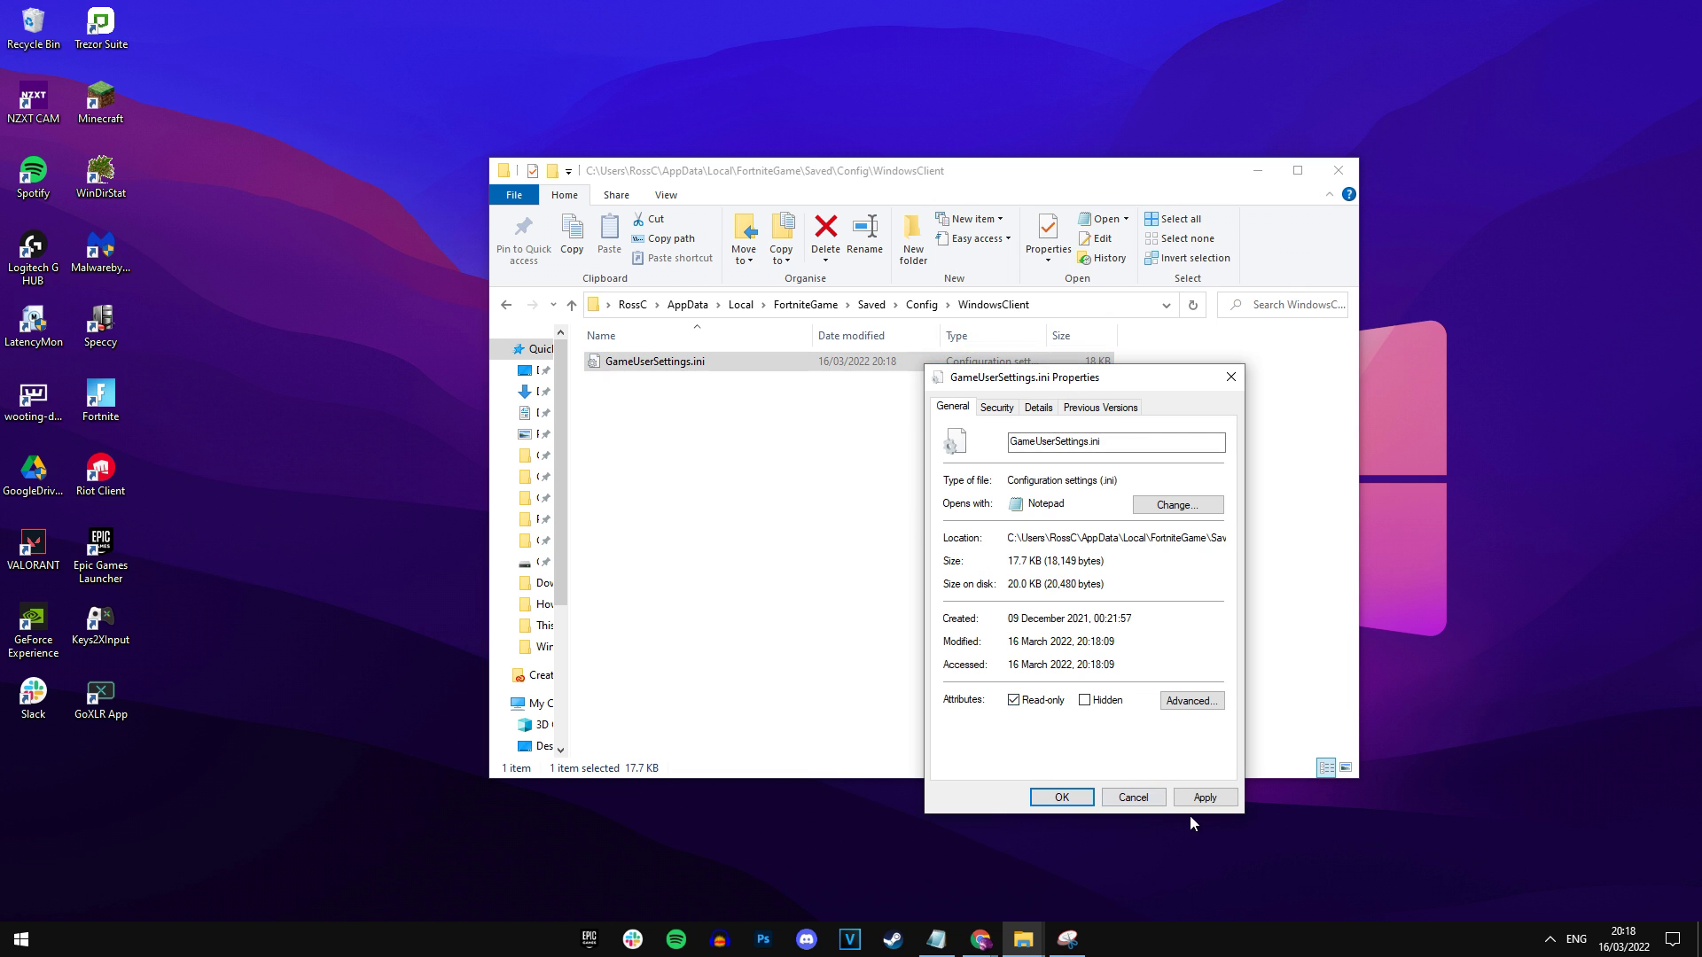
left_click(1206, 798)
left_click(1062, 797)
right_click(891, 369)
left_click(953, 791)
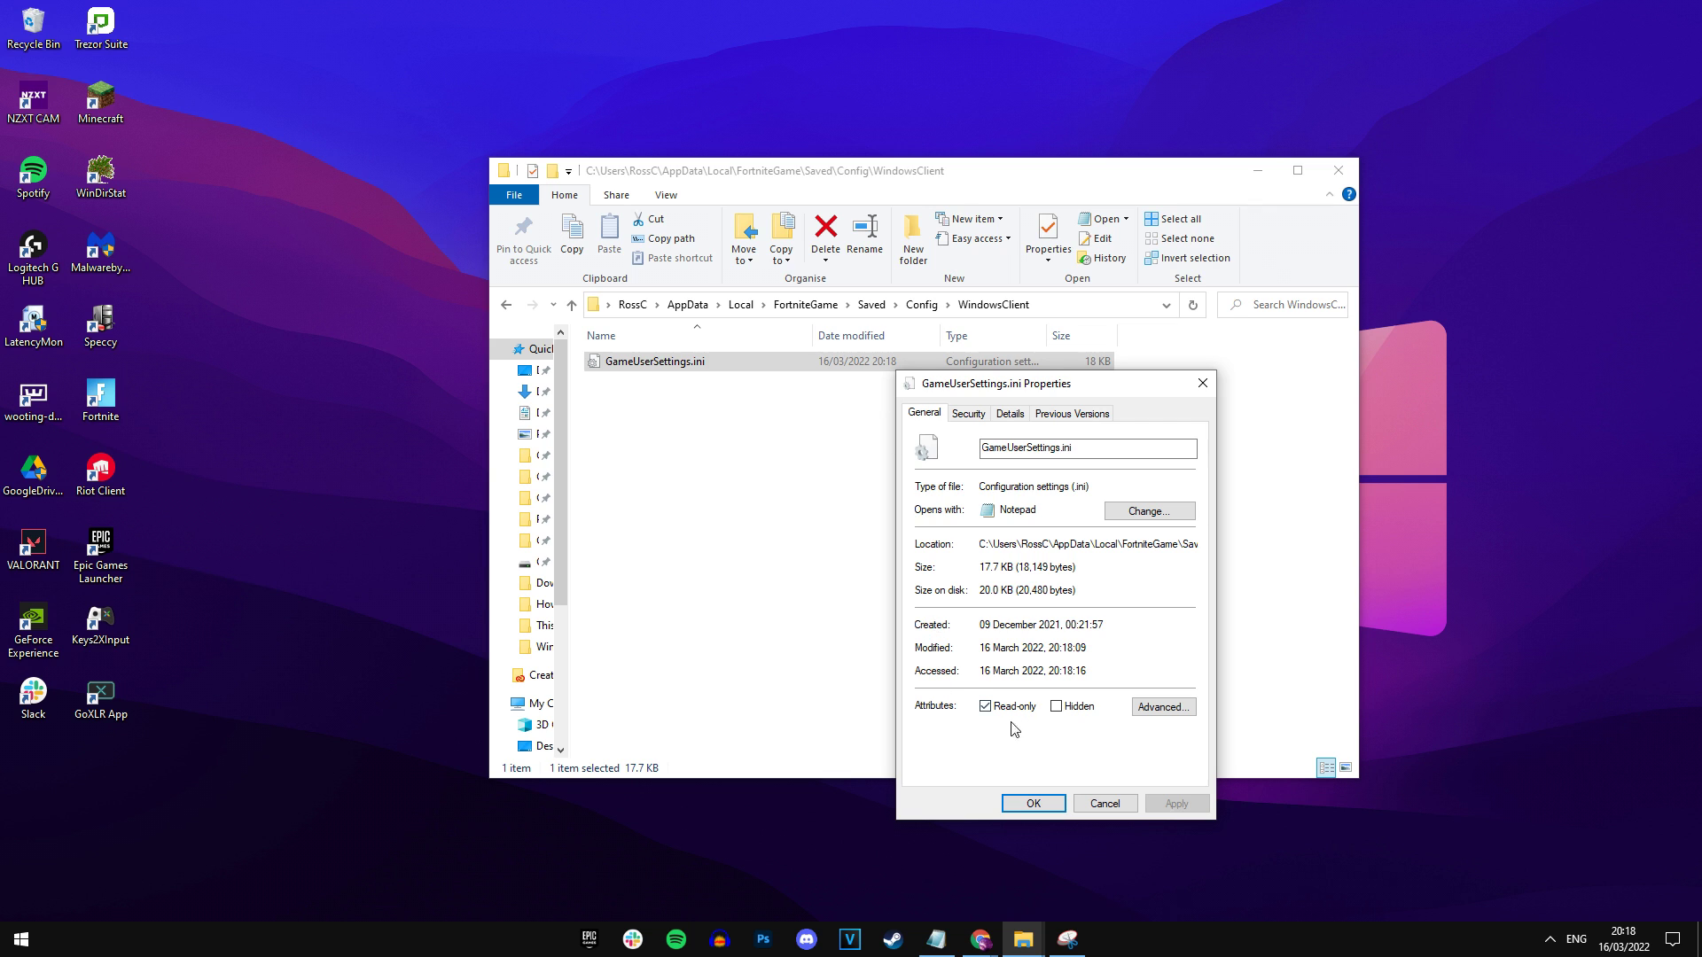